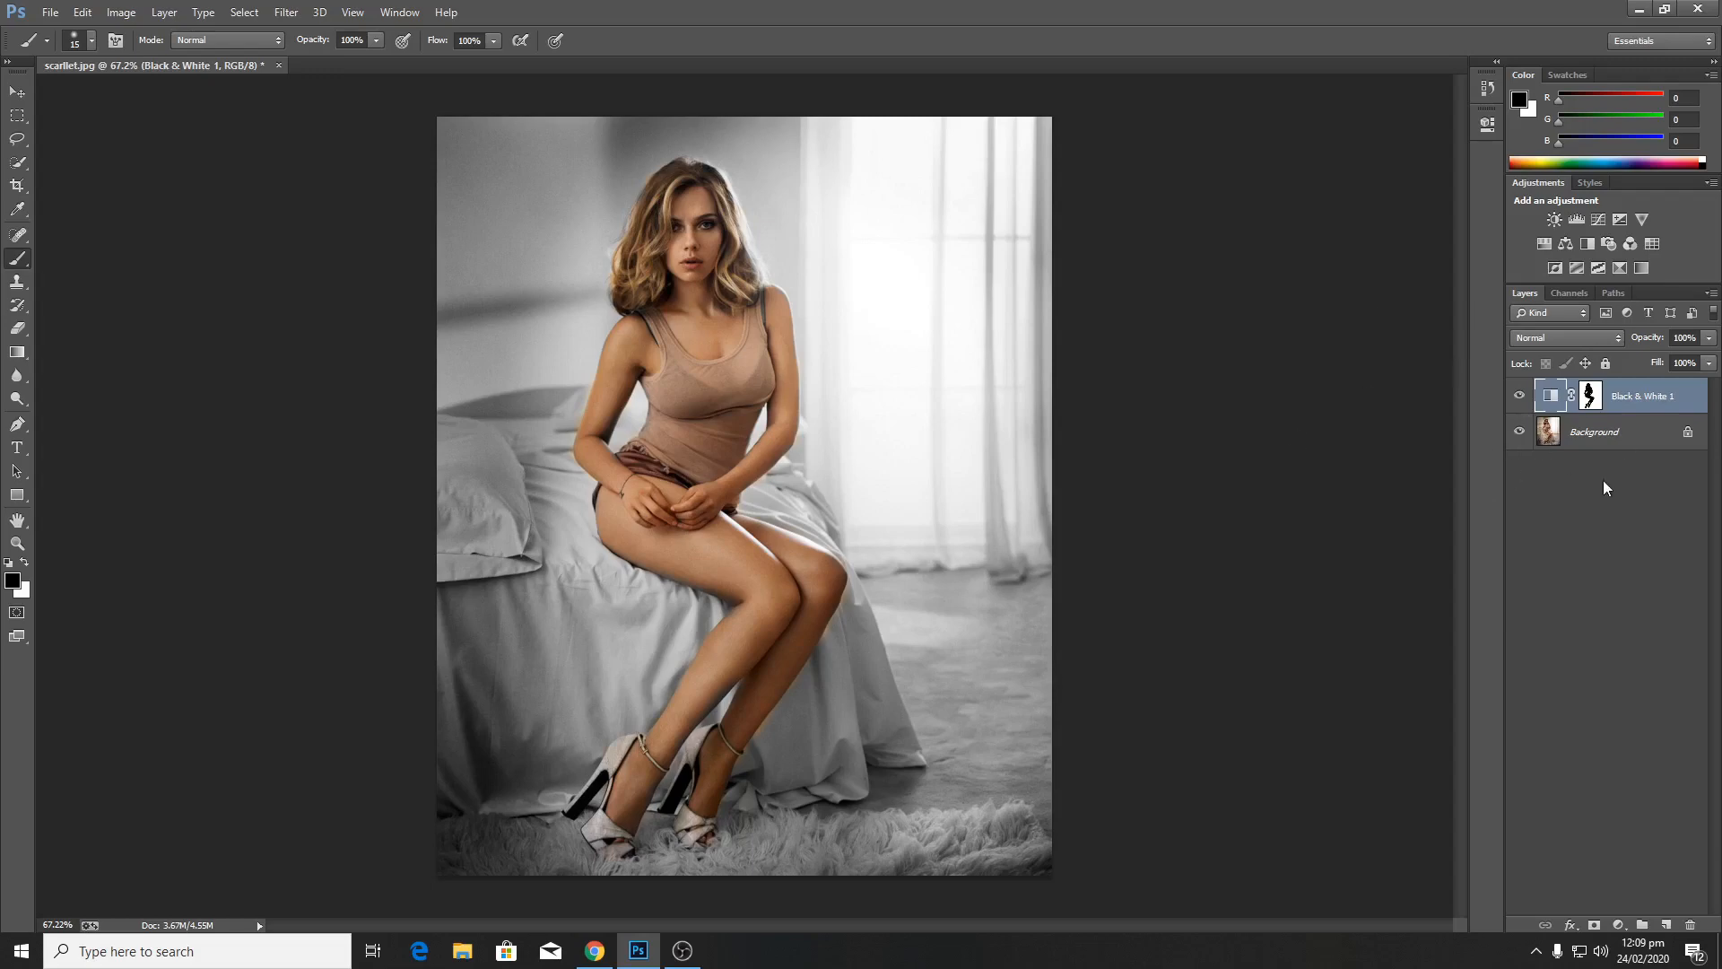
- Compare the photo with and without the Black & White adjustment, and delete that adjustment layer
click(1521, 397)
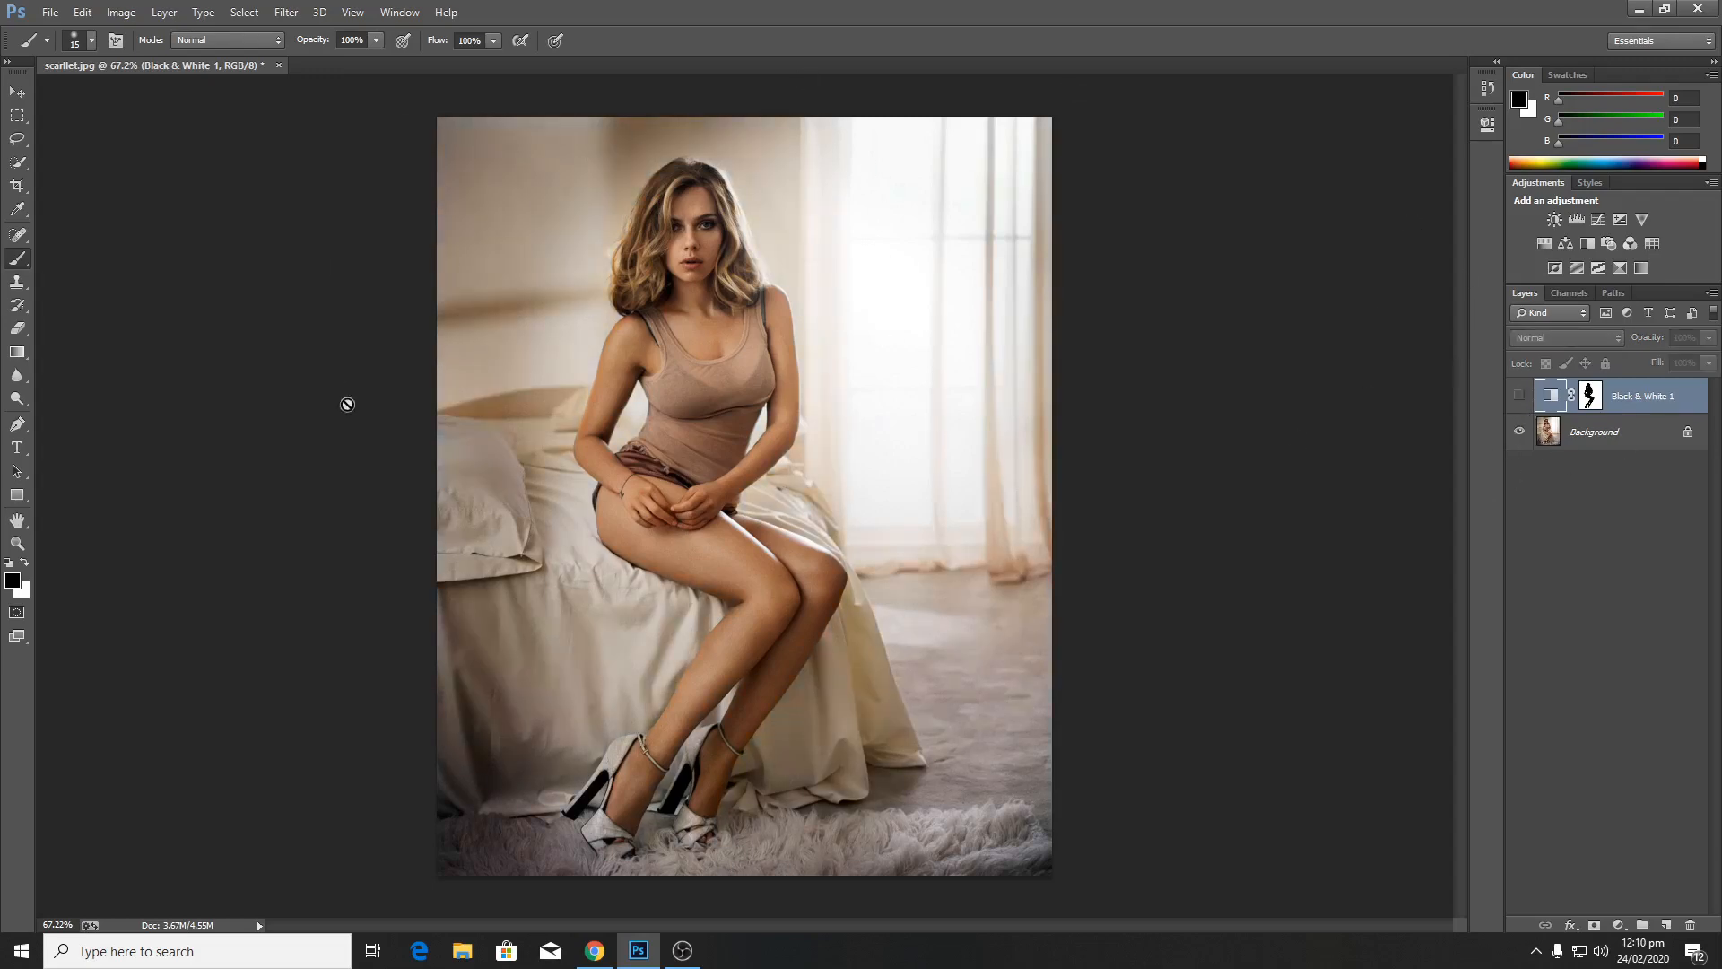
click(1520, 395)
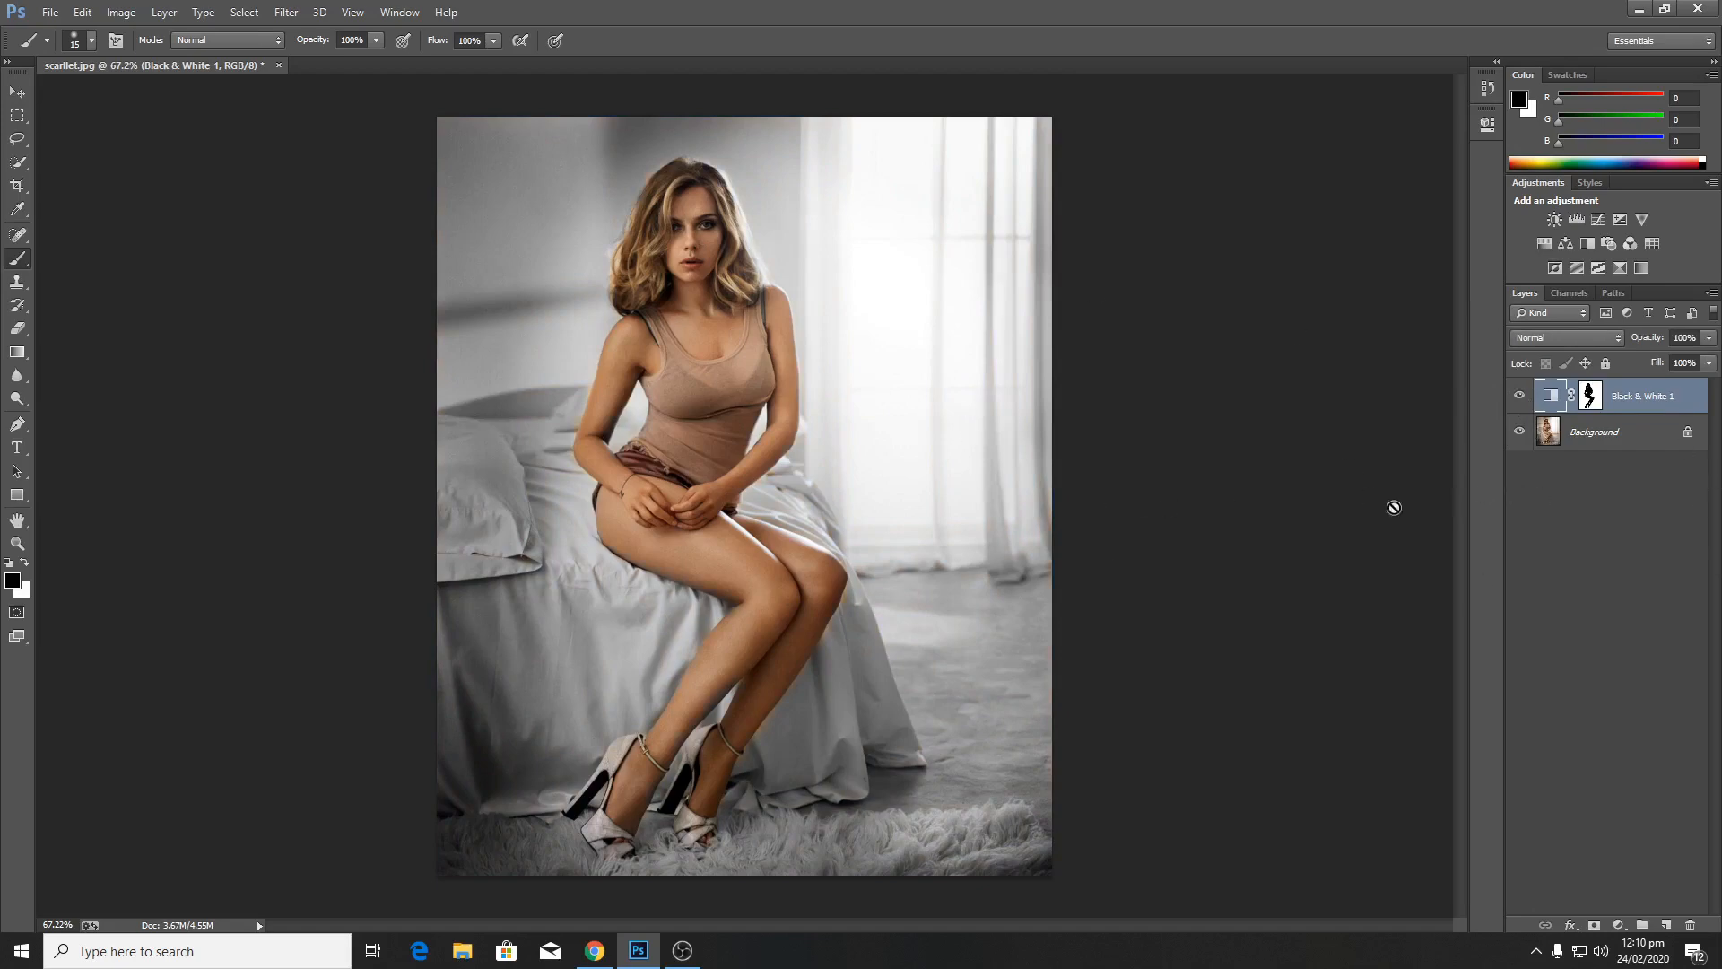
drag(1638, 398, 1691, 924)
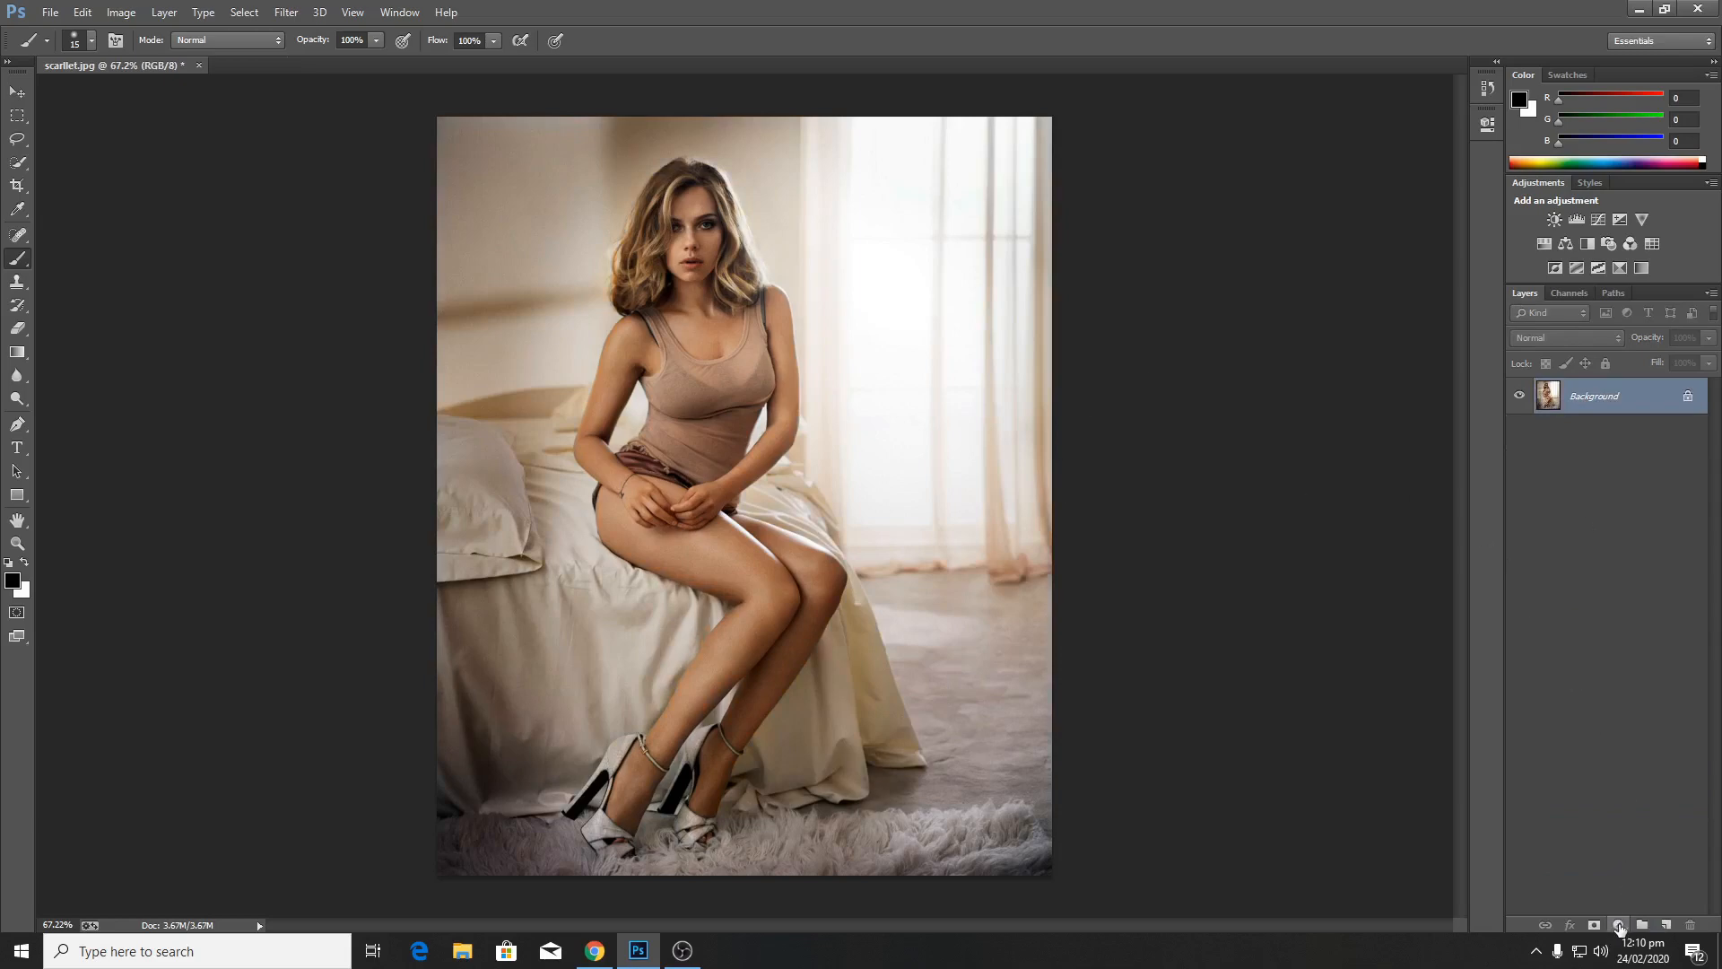
- Add a Black & White adjustment layer above the Background and apply its automatic colour values
click(1619, 927)
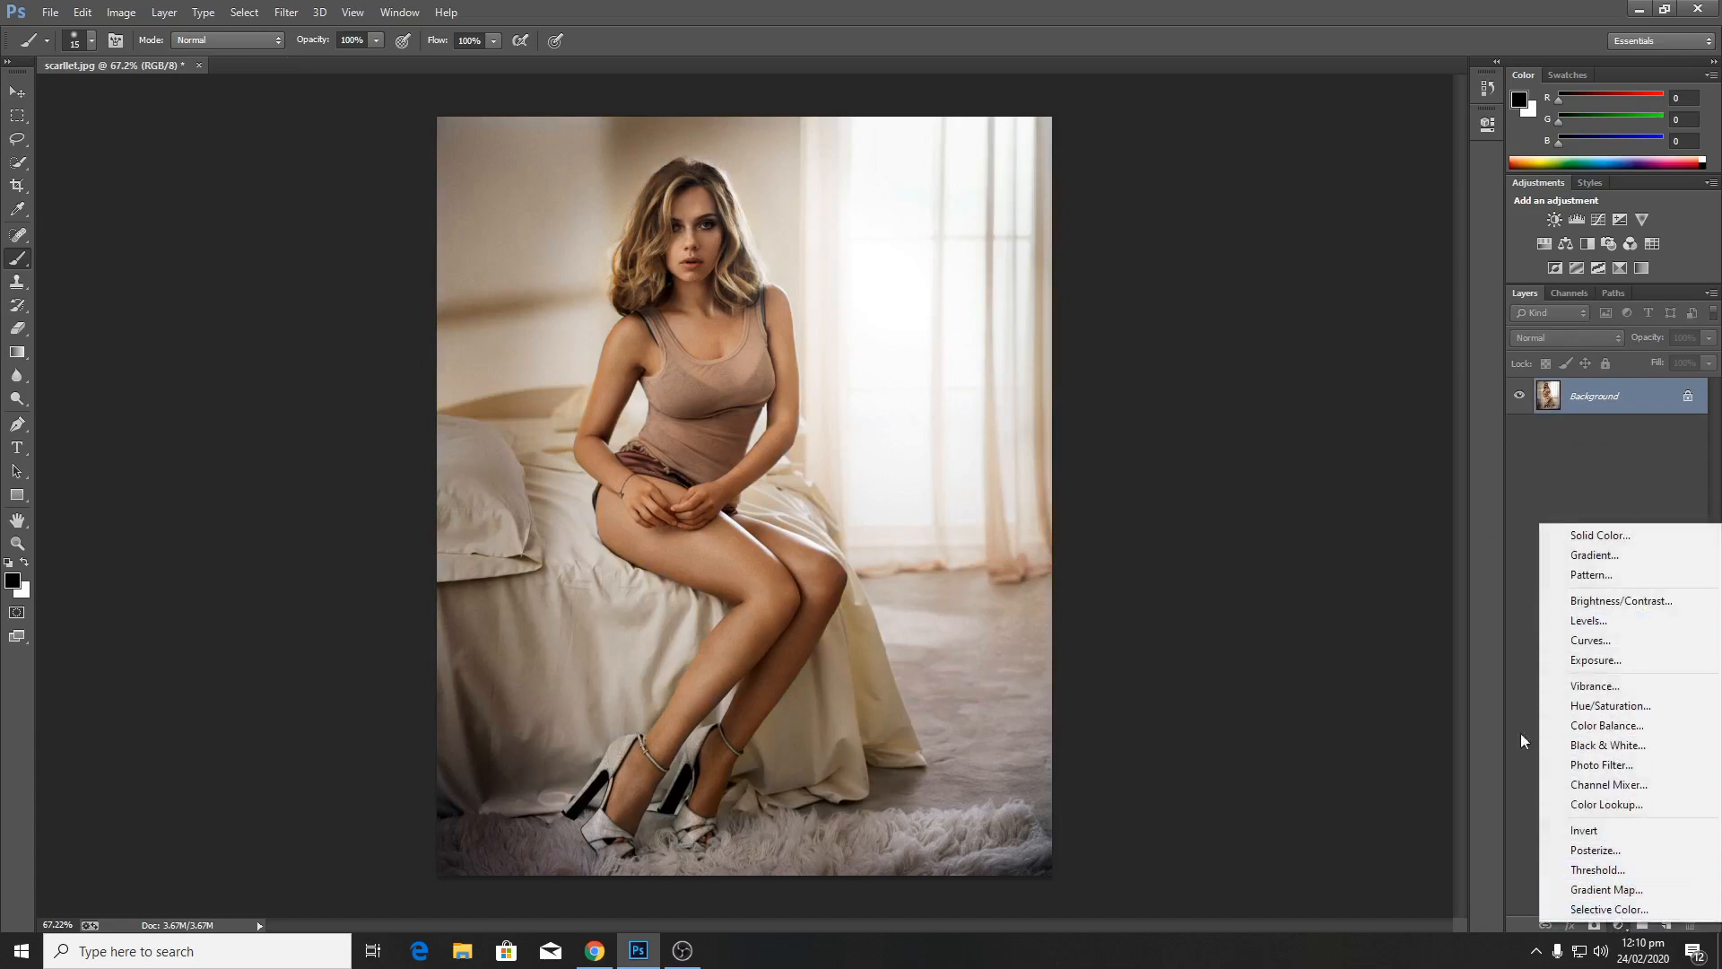
click(1598, 745)
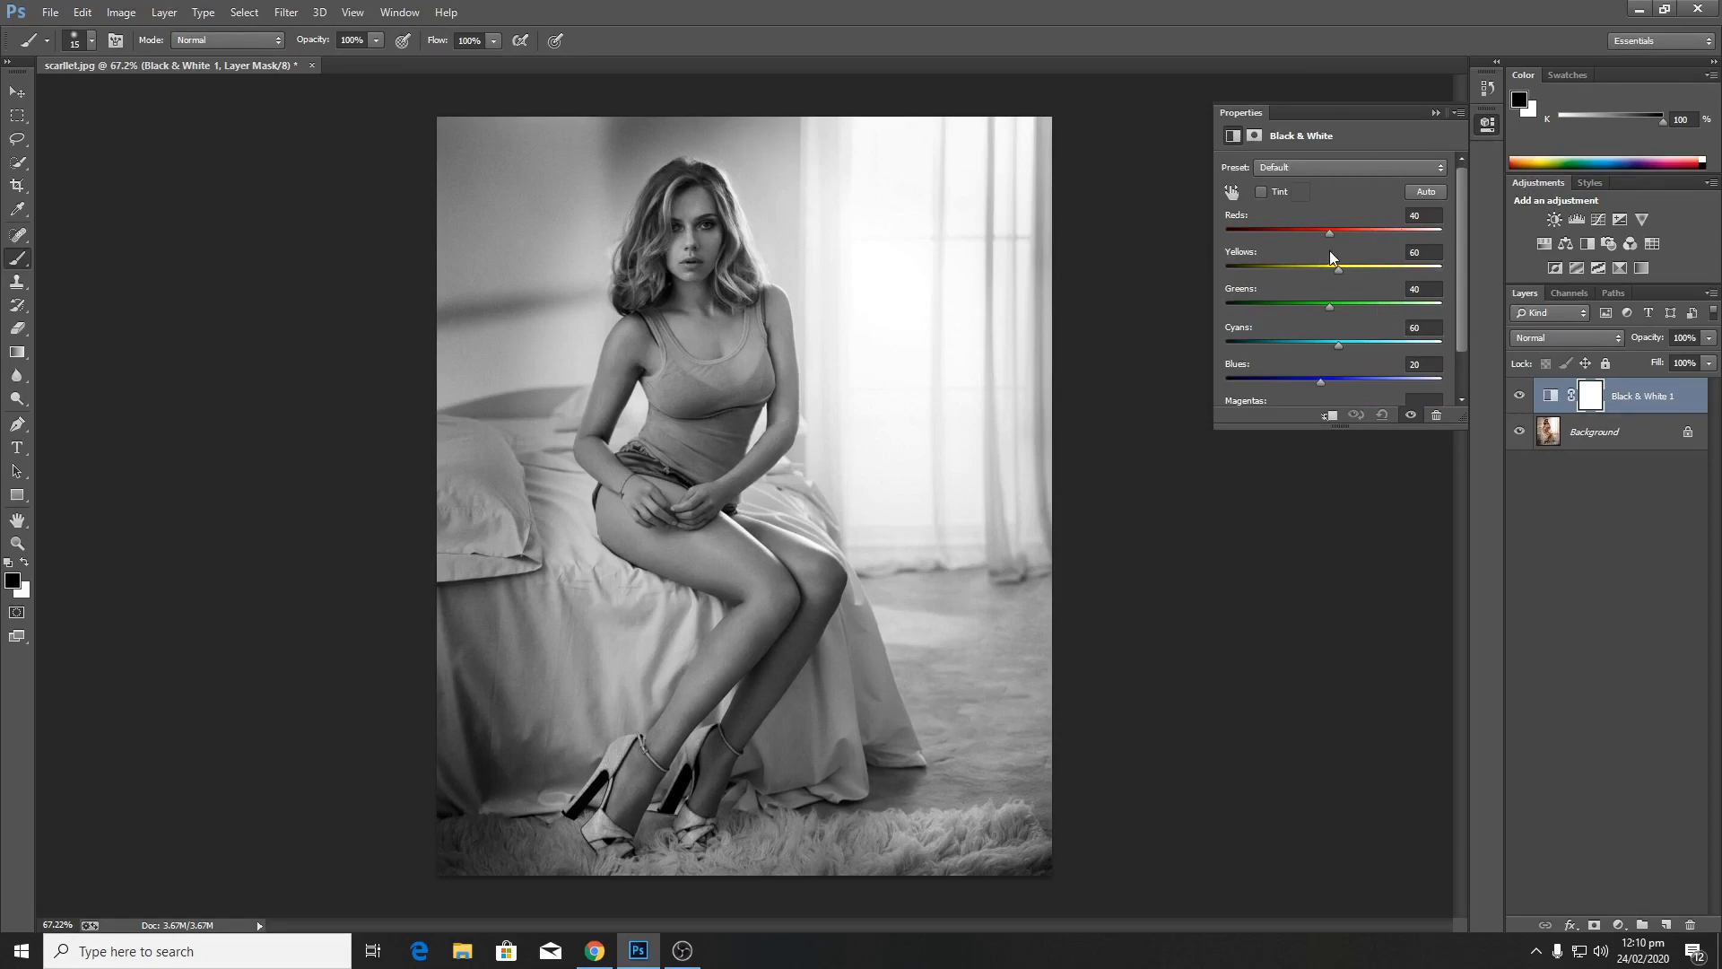
click(1425, 193)
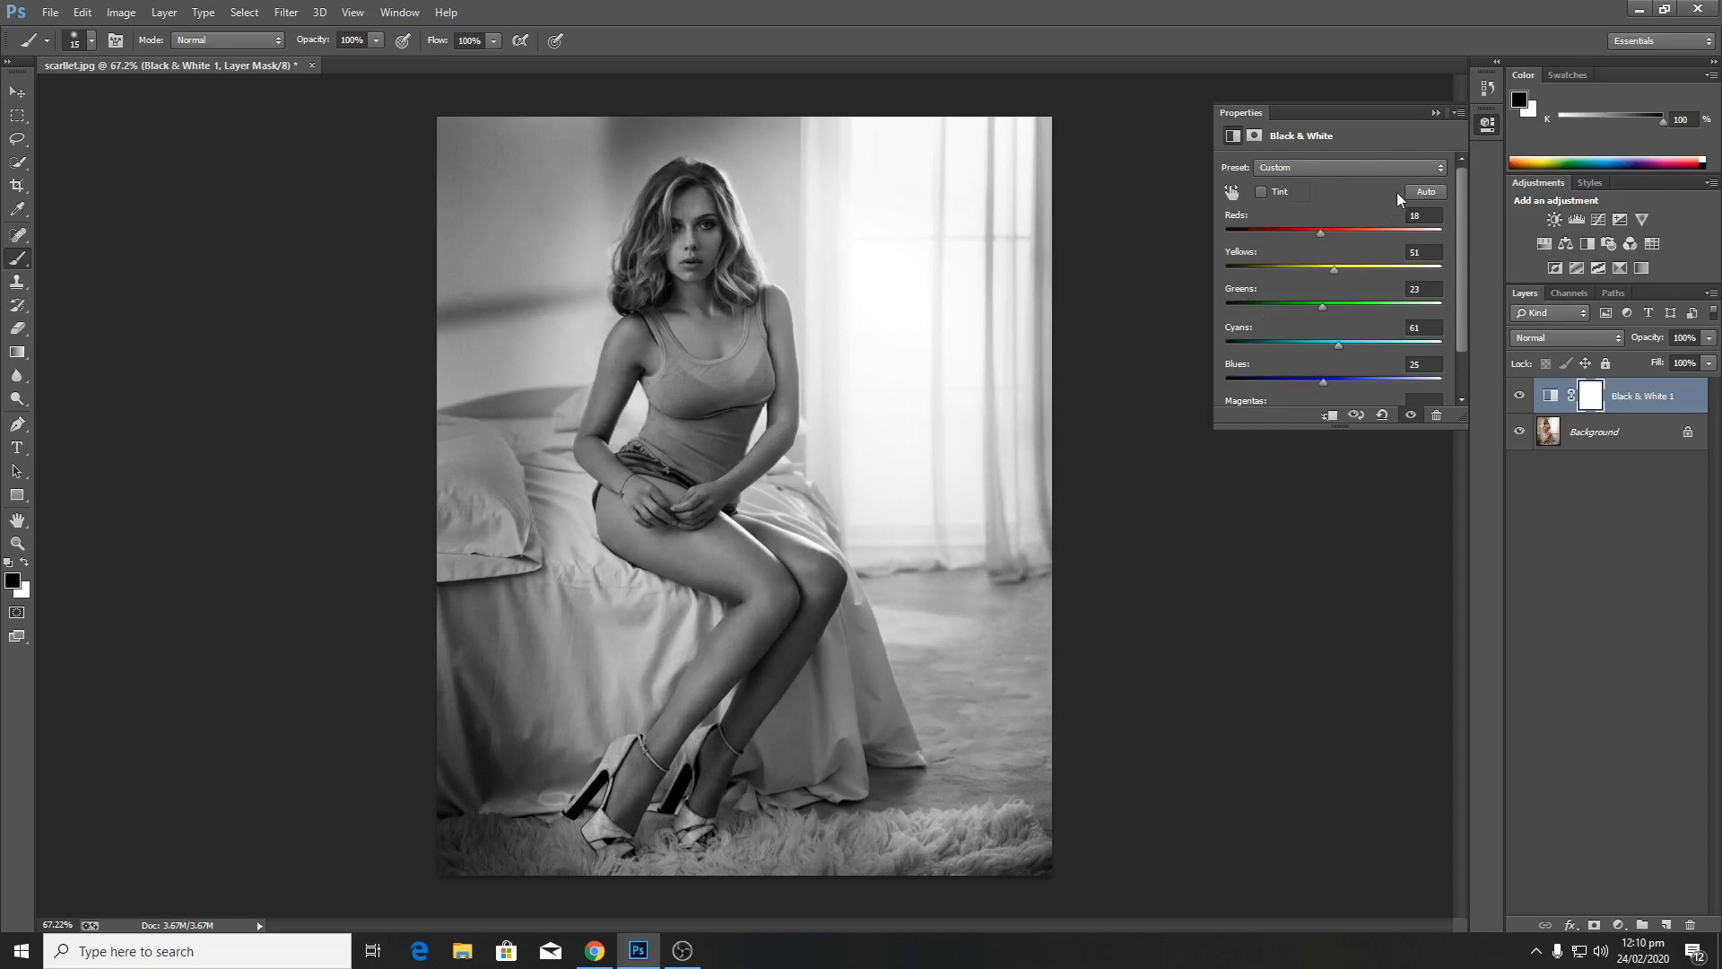
click(1434, 113)
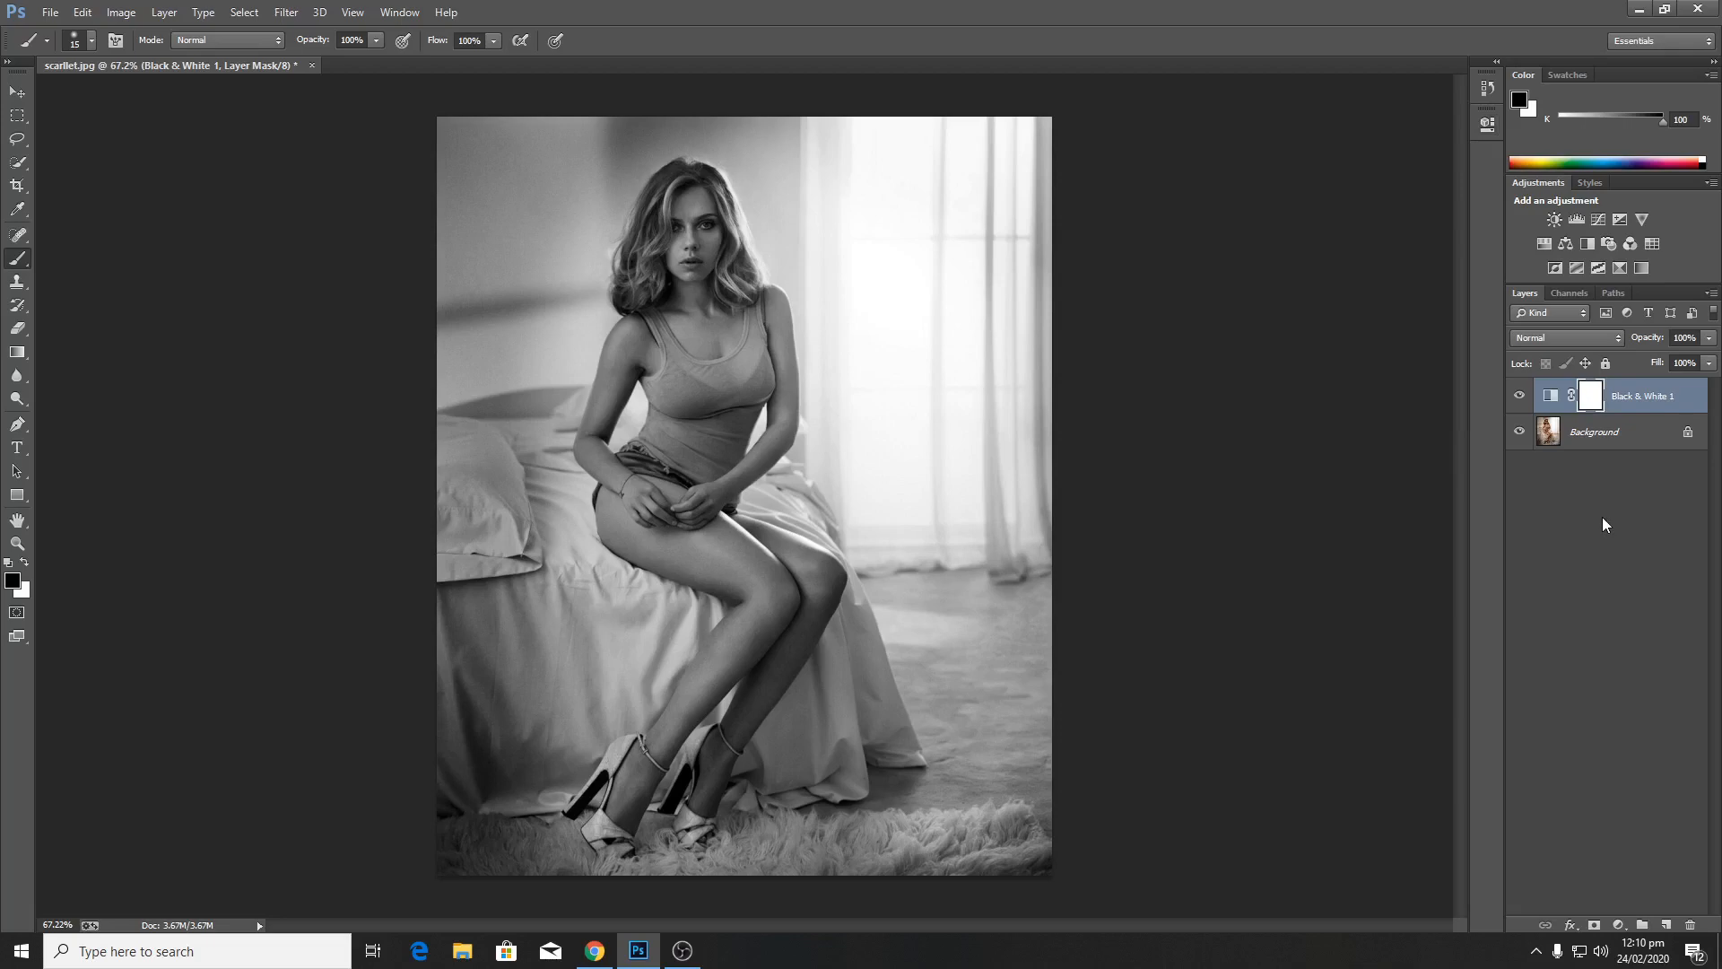
- With a soft 64 px black brush, paint the adjustment's layer mask from the woman's neck down her torso and front leg to the ankle
right_click(16, 261)
click(16, 261)
click(86, 47)
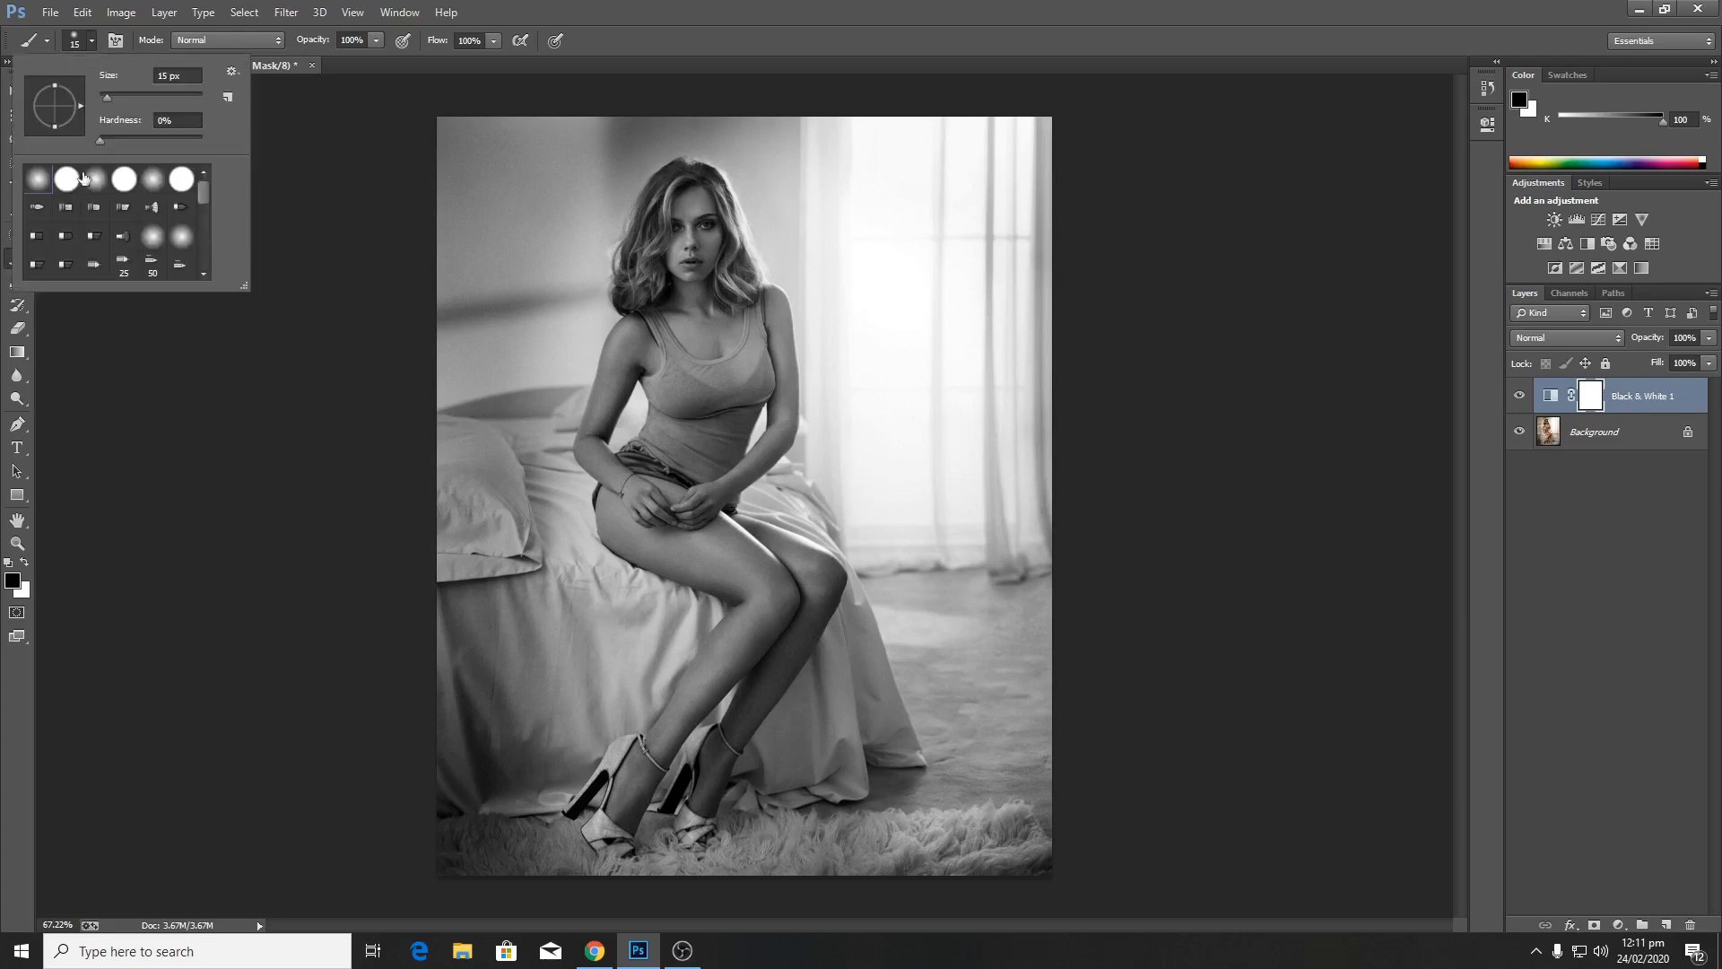
drag(111, 100, 122, 98)
click(84, 45)
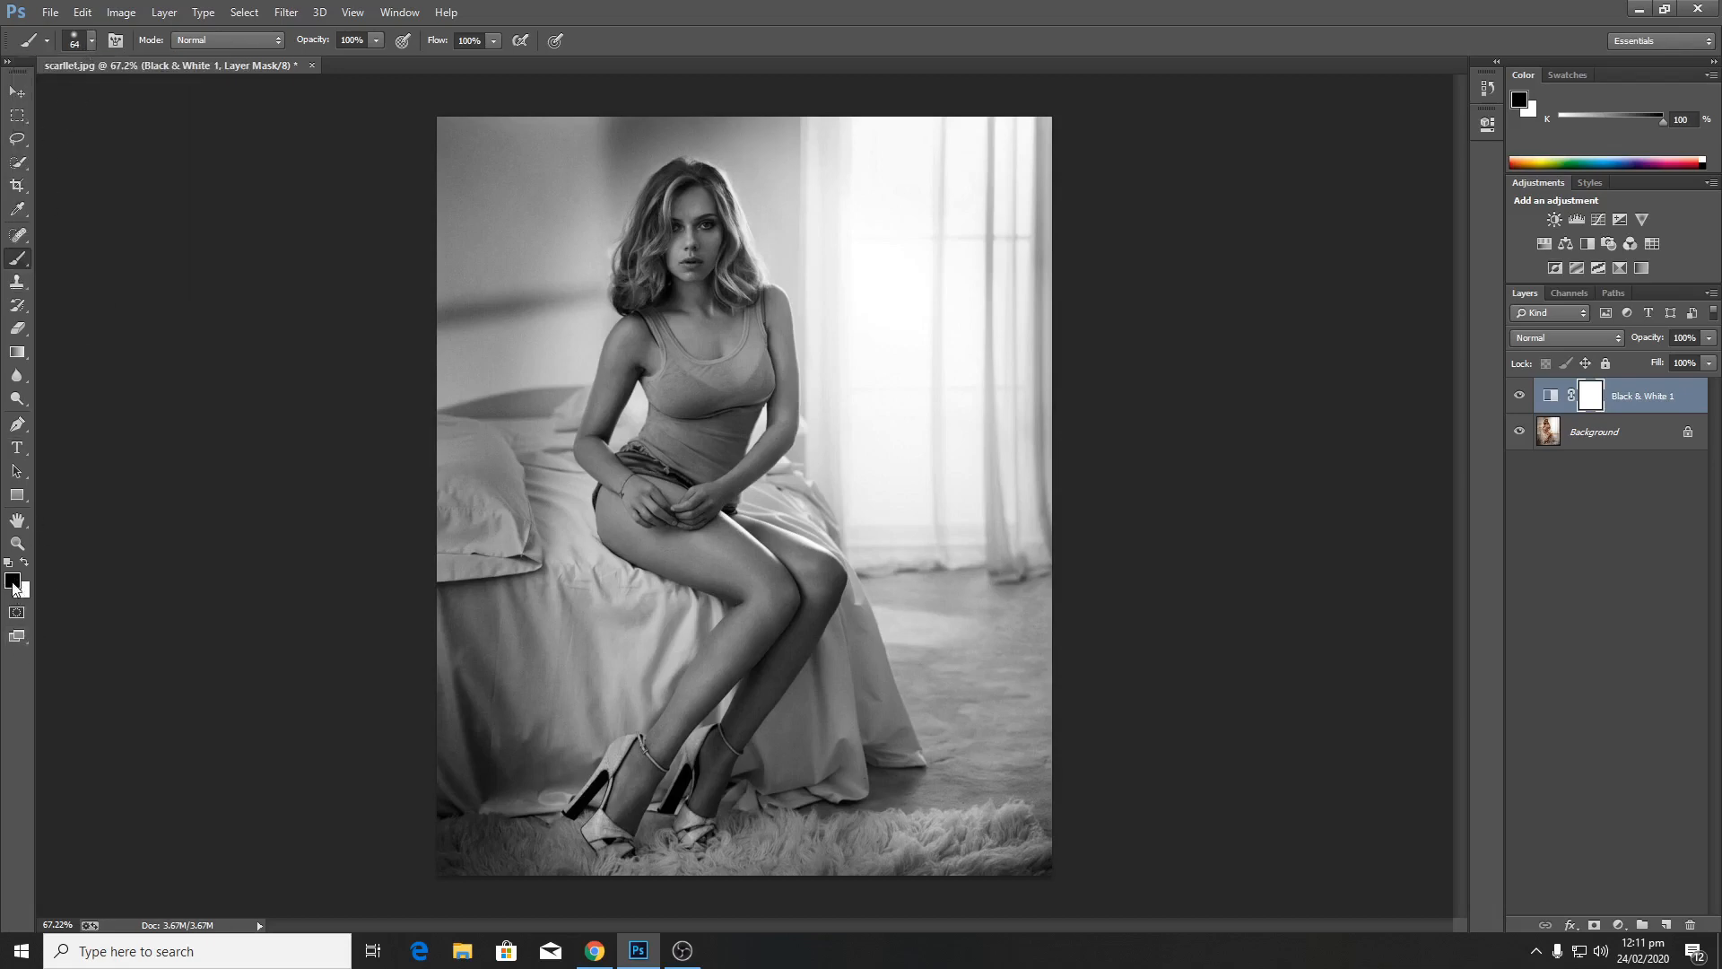
click(692, 308)
mouse_move(692, 308)
mouse_down()
mouse_move(653, 331)
mouse_move(682, 364)
mouse_move(718, 340)
mouse_move(731, 371)
mouse_move(705, 356)
mouse_move(685, 379)
mouse_move(684, 362)
mouse_move(669, 420)
mouse_move(686, 385)
mouse_move(710, 432)
mouse_move(726, 408)
mouse_move(692, 441)
mouse_move(683, 421)
mouse_move(640, 468)
mouse_move(629, 503)
mouse_move(655, 529)
mouse_move(638, 486)
mouse_move(660, 480)
mouse_move(665, 526)
mouse_move(613, 504)
mouse_move(674, 549)
mouse_move(696, 527)
mouse_move(721, 548)
mouse_move(711, 534)
mouse_move(763, 614)
mouse_move(633, 788)
mouse_up()
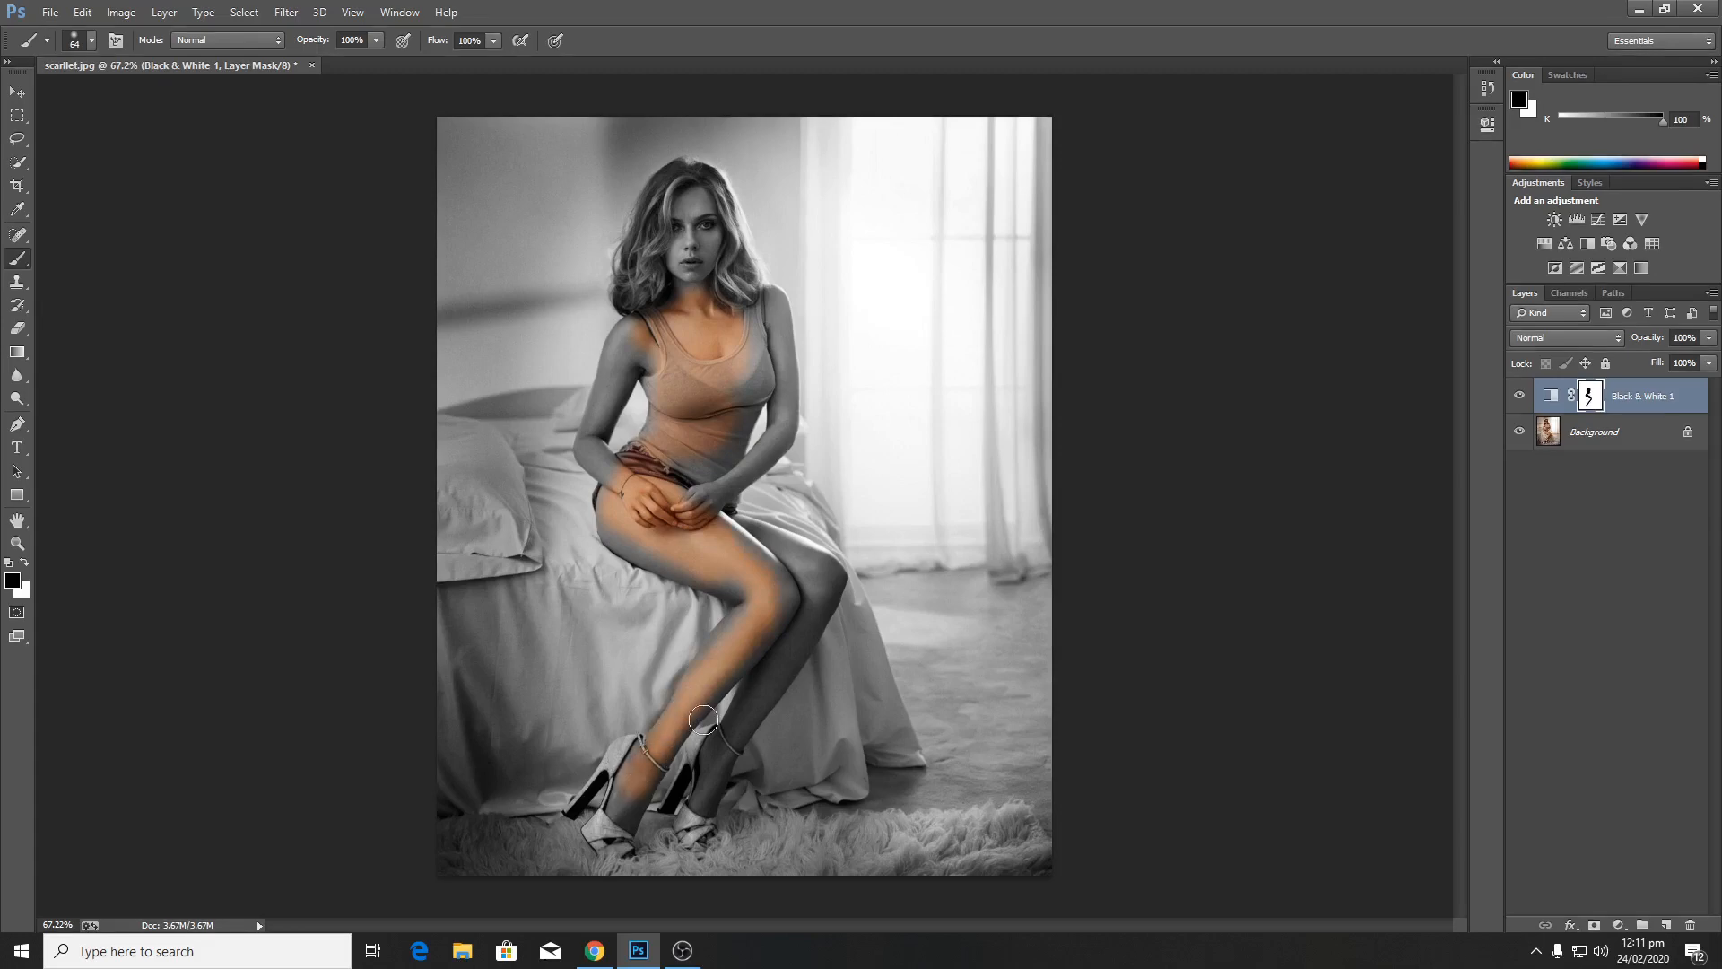
- Roughly paint black on the mask over the face, hair, chest, rear leg and the arm nearer the pillow to restore their colour
mouse_move(684, 275)
mouse_down()
mouse_move(670, 184)
mouse_move(635, 281)
mouse_move(702, 172)
mouse_move(720, 275)
mouse_up()
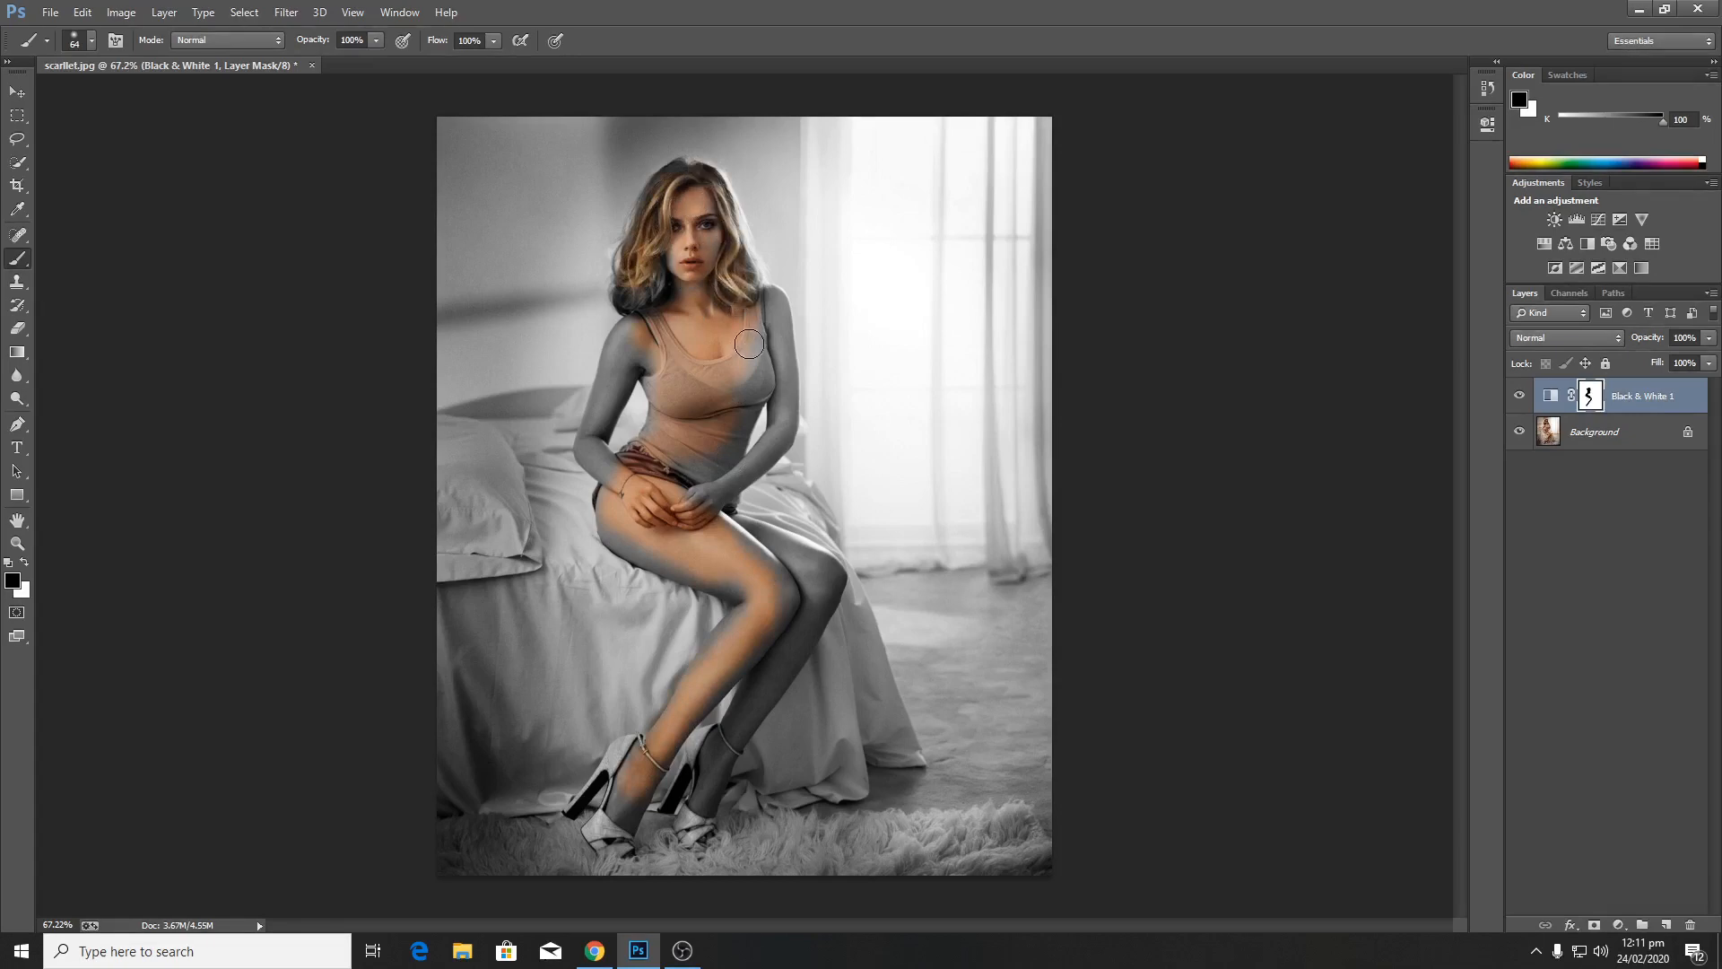
drag(647, 334, 751, 373)
mouse_move(698, 536)
mouse_down()
mouse_move(735, 542)
mouse_move(746, 565)
mouse_move(769, 549)
mouse_move(751, 536)
mouse_move(809, 577)
mouse_move(717, 778)
mouse_up()
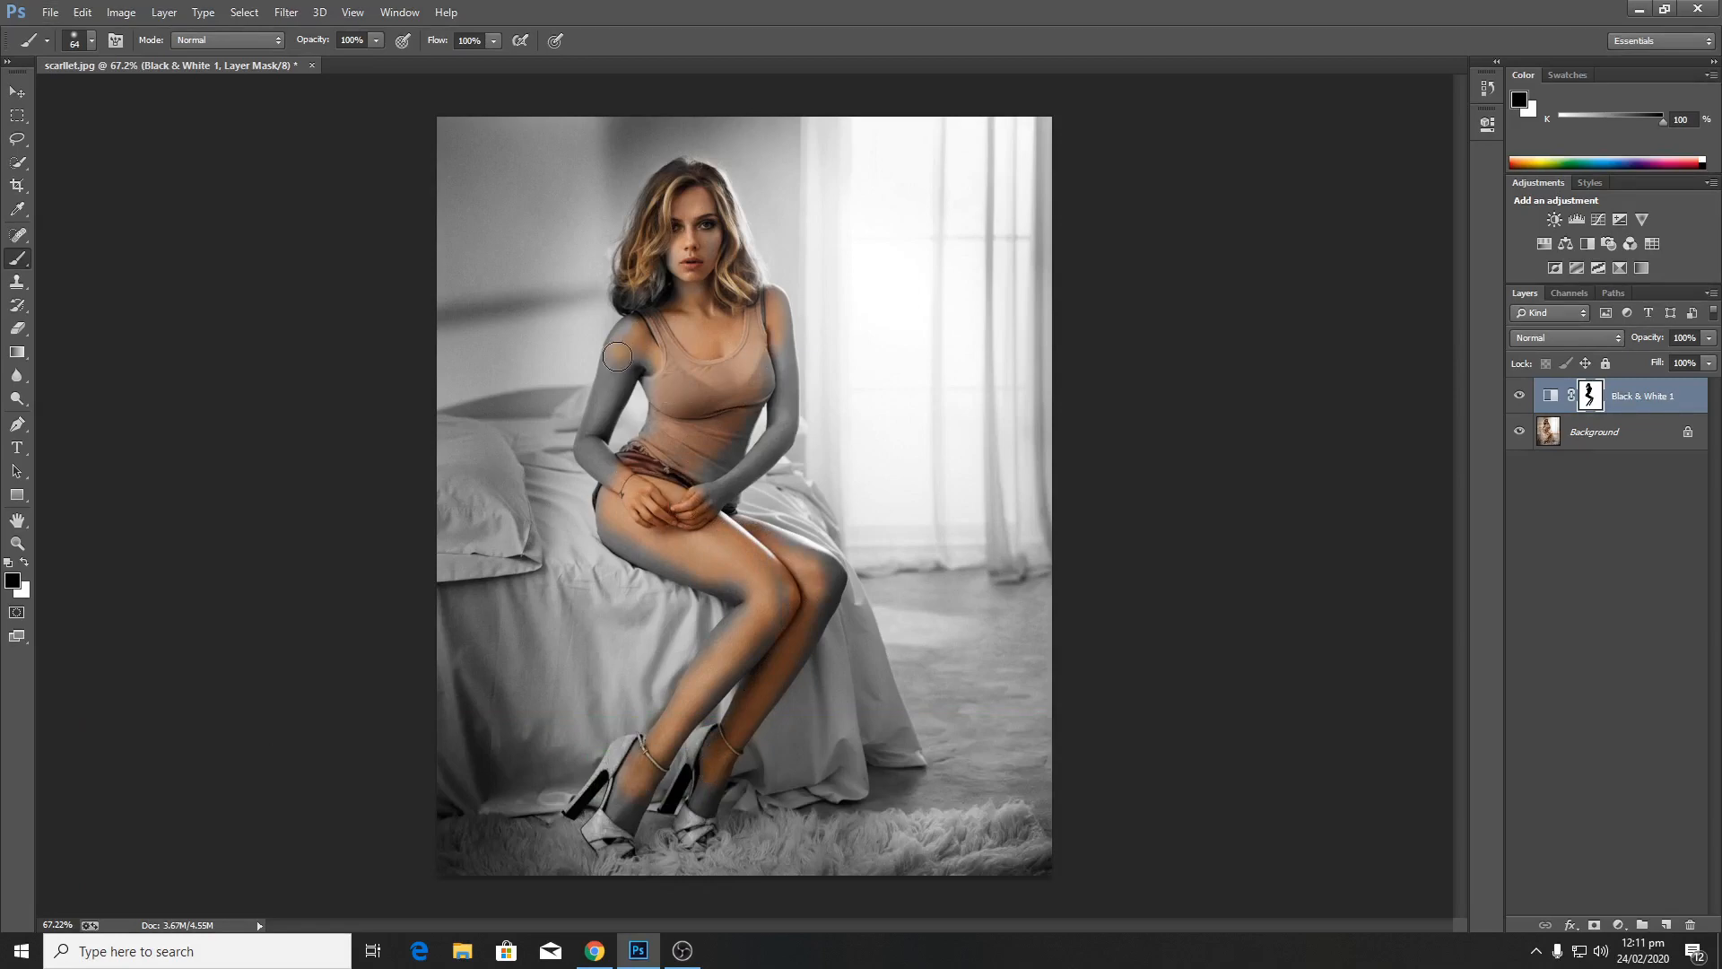
drag(602, 392, 589, 443)
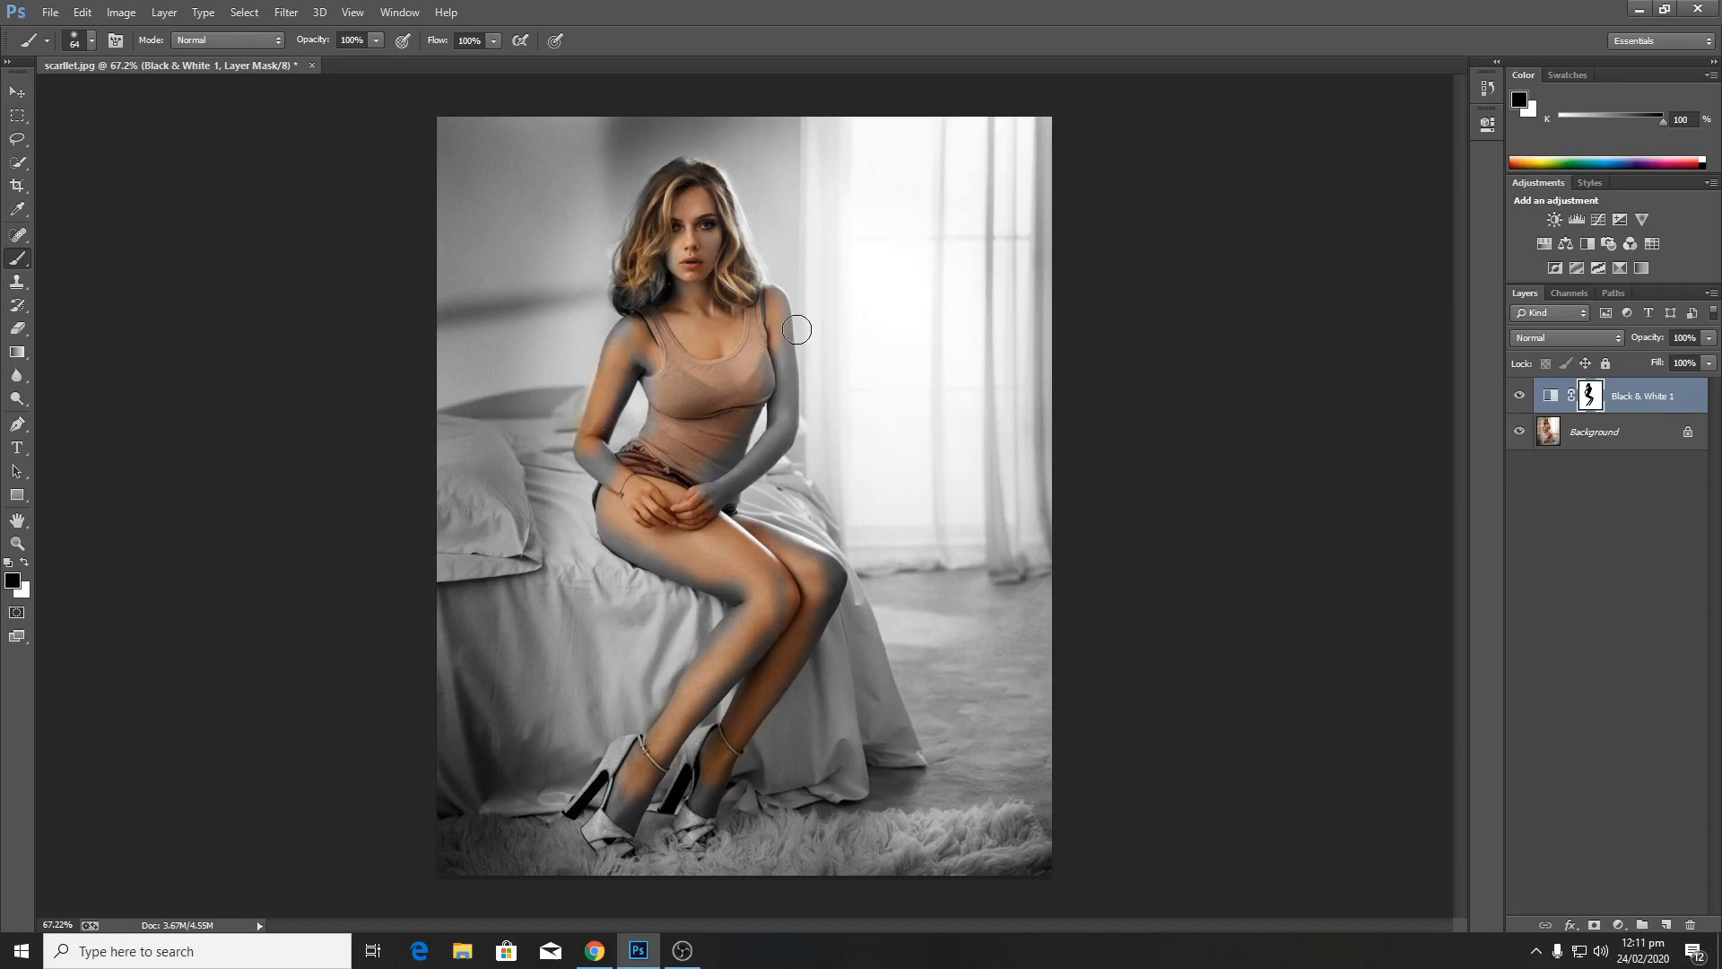
- Reduce the brush to 24 px and paint the mask over the remaining grey areas of the hair, face and neck
alt+scroll(729, 482, up, 8)
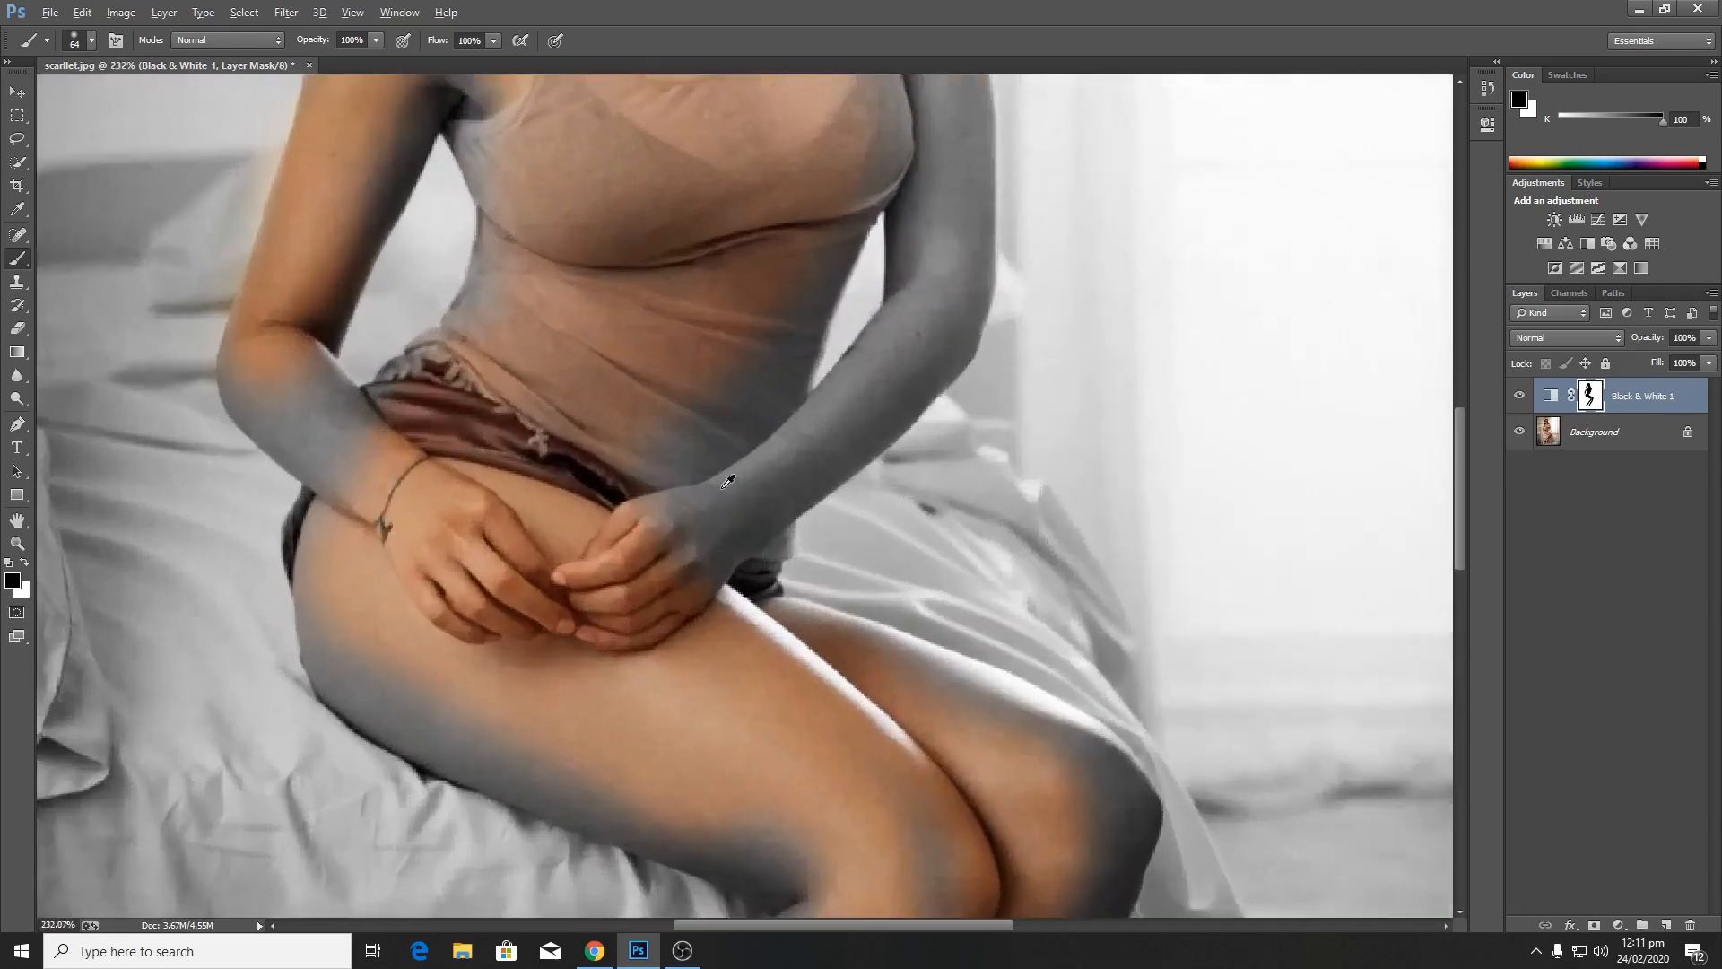
drag(657, 319, 655, 771)
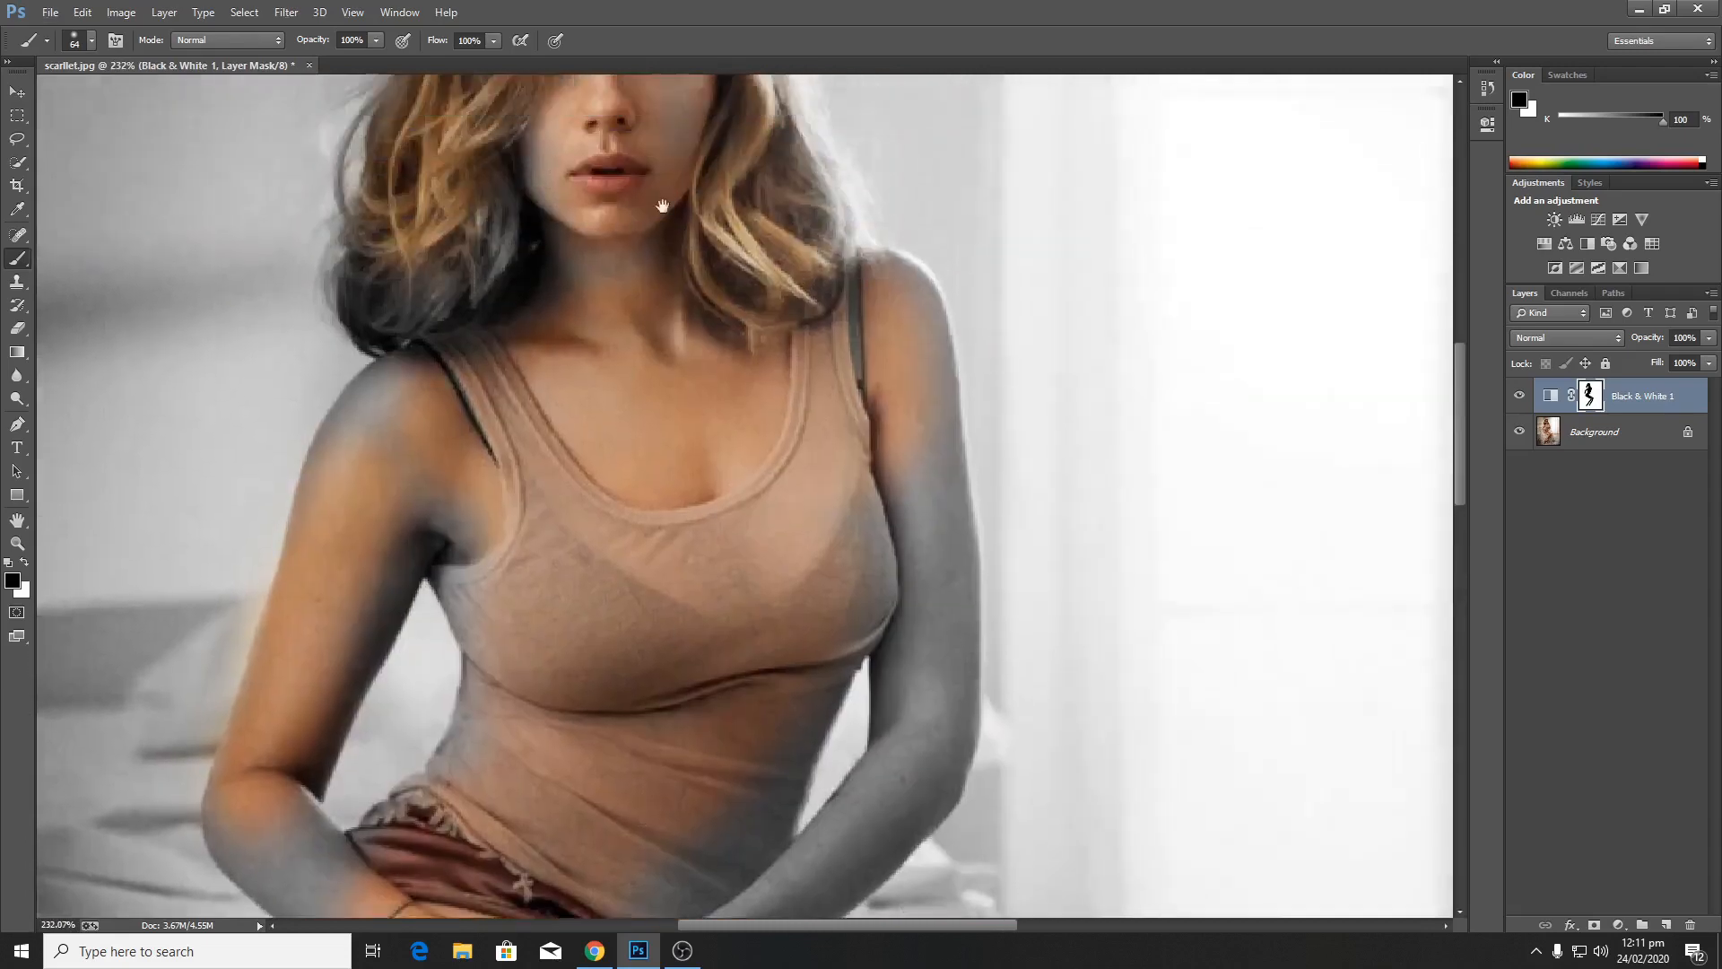
mouse_move(661, 207)
mouse_down()
mouse_move(660, 580)
mouse_move(694, 589)
mouse_up()
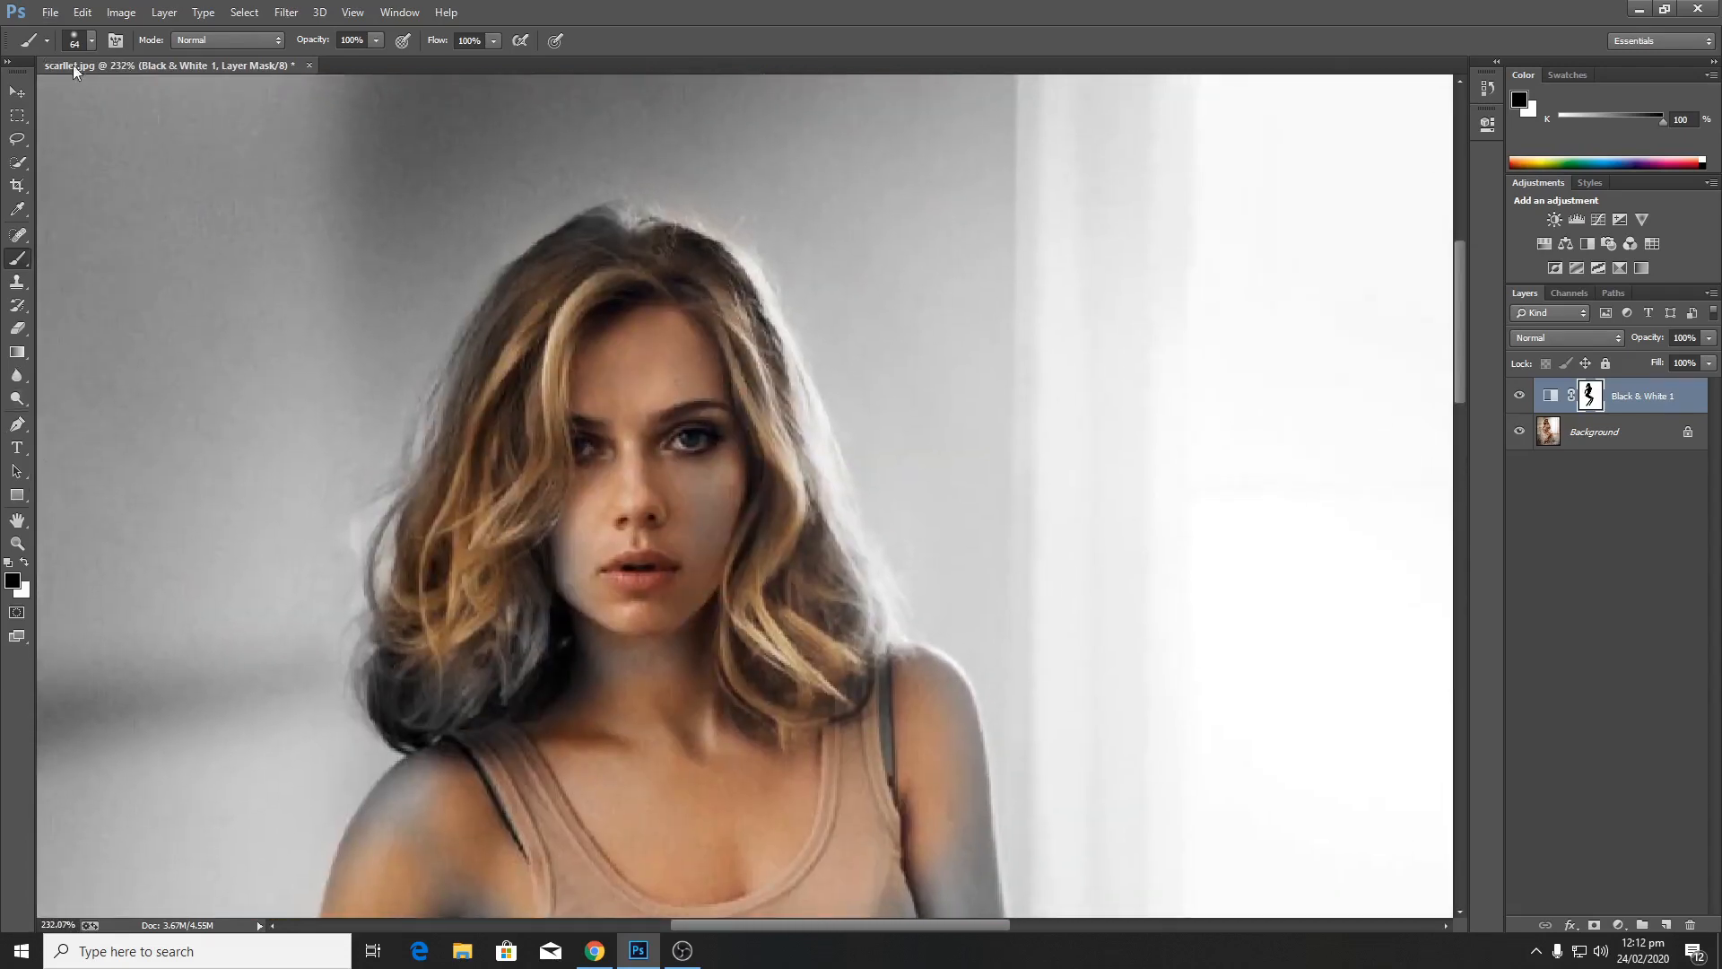
click(92, 42)
drag(127, 95, 115, 101)
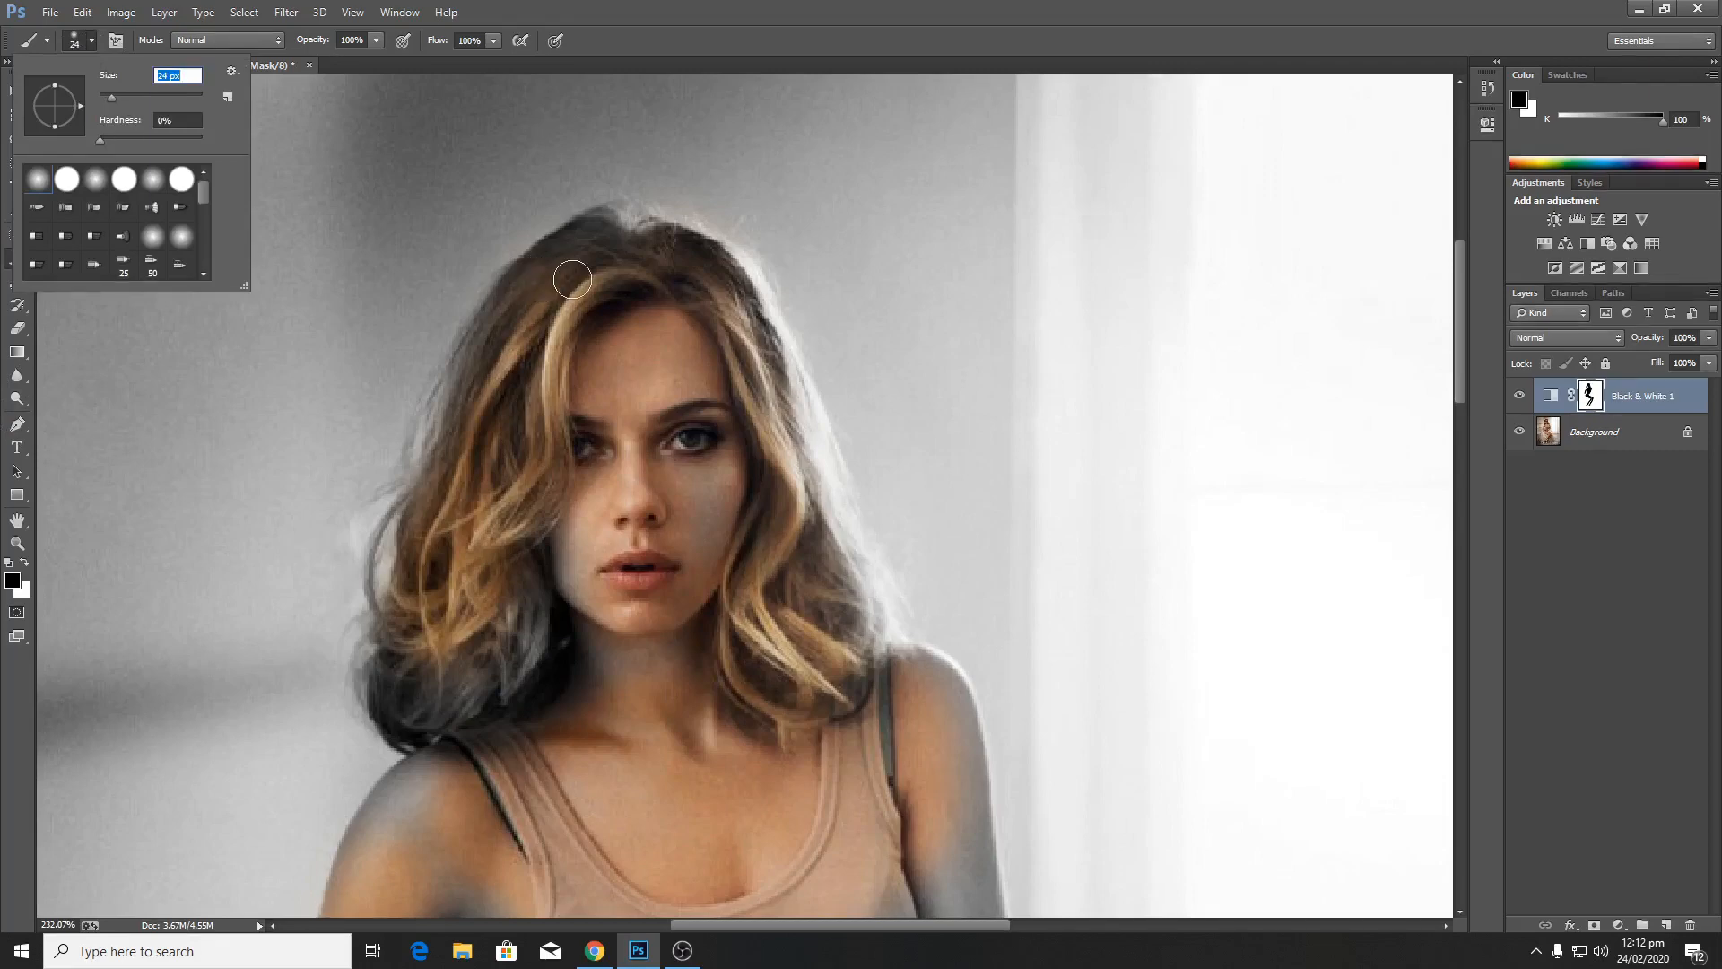
click(611, 230)
mouse_move(611, 230)
mouse_down()
mouse_move(499, 300)
mouse_move(419, 477)
mouse_move(382, 627)
mouse_move(398, 719)
mouse_move(440, 681)
mouse_move(534, 673)
mouse_up()
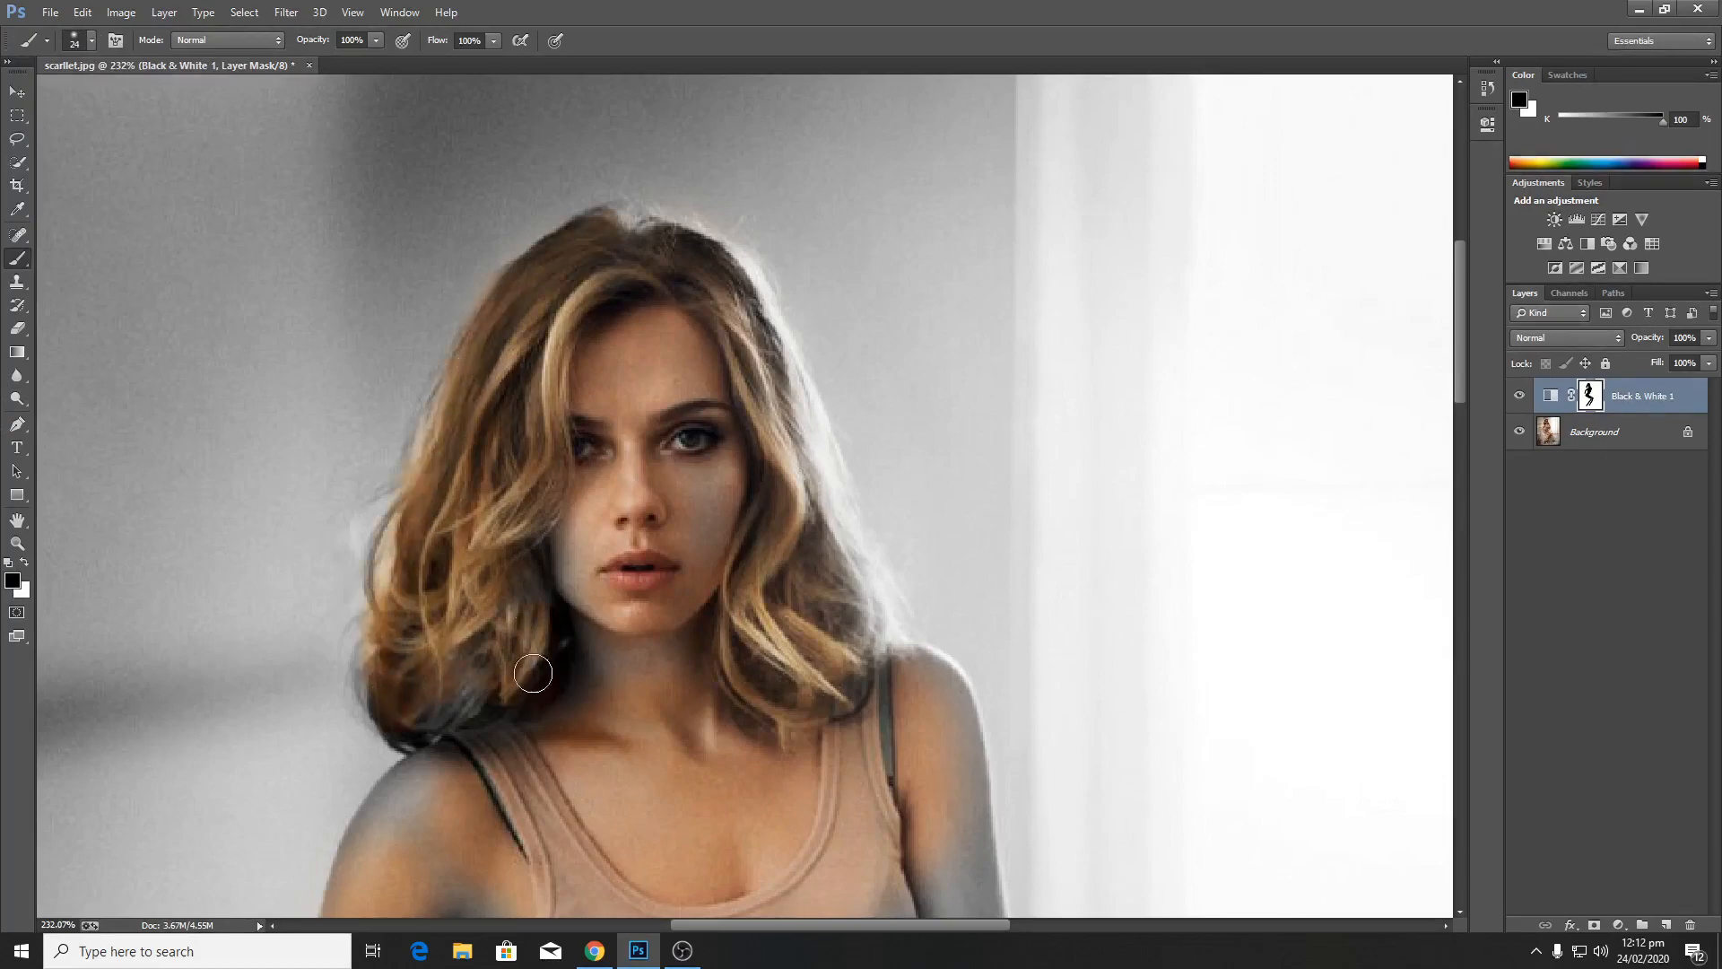
mouse_move(668, 253)
mouse_down()
mouse_move(685, 252)
mouse_move(764, 395)
mouse_move(810, 578)
mouse_move(837, 514)
mouse_move(770, 374)
mouse_move(639, 257)
mouse_up()
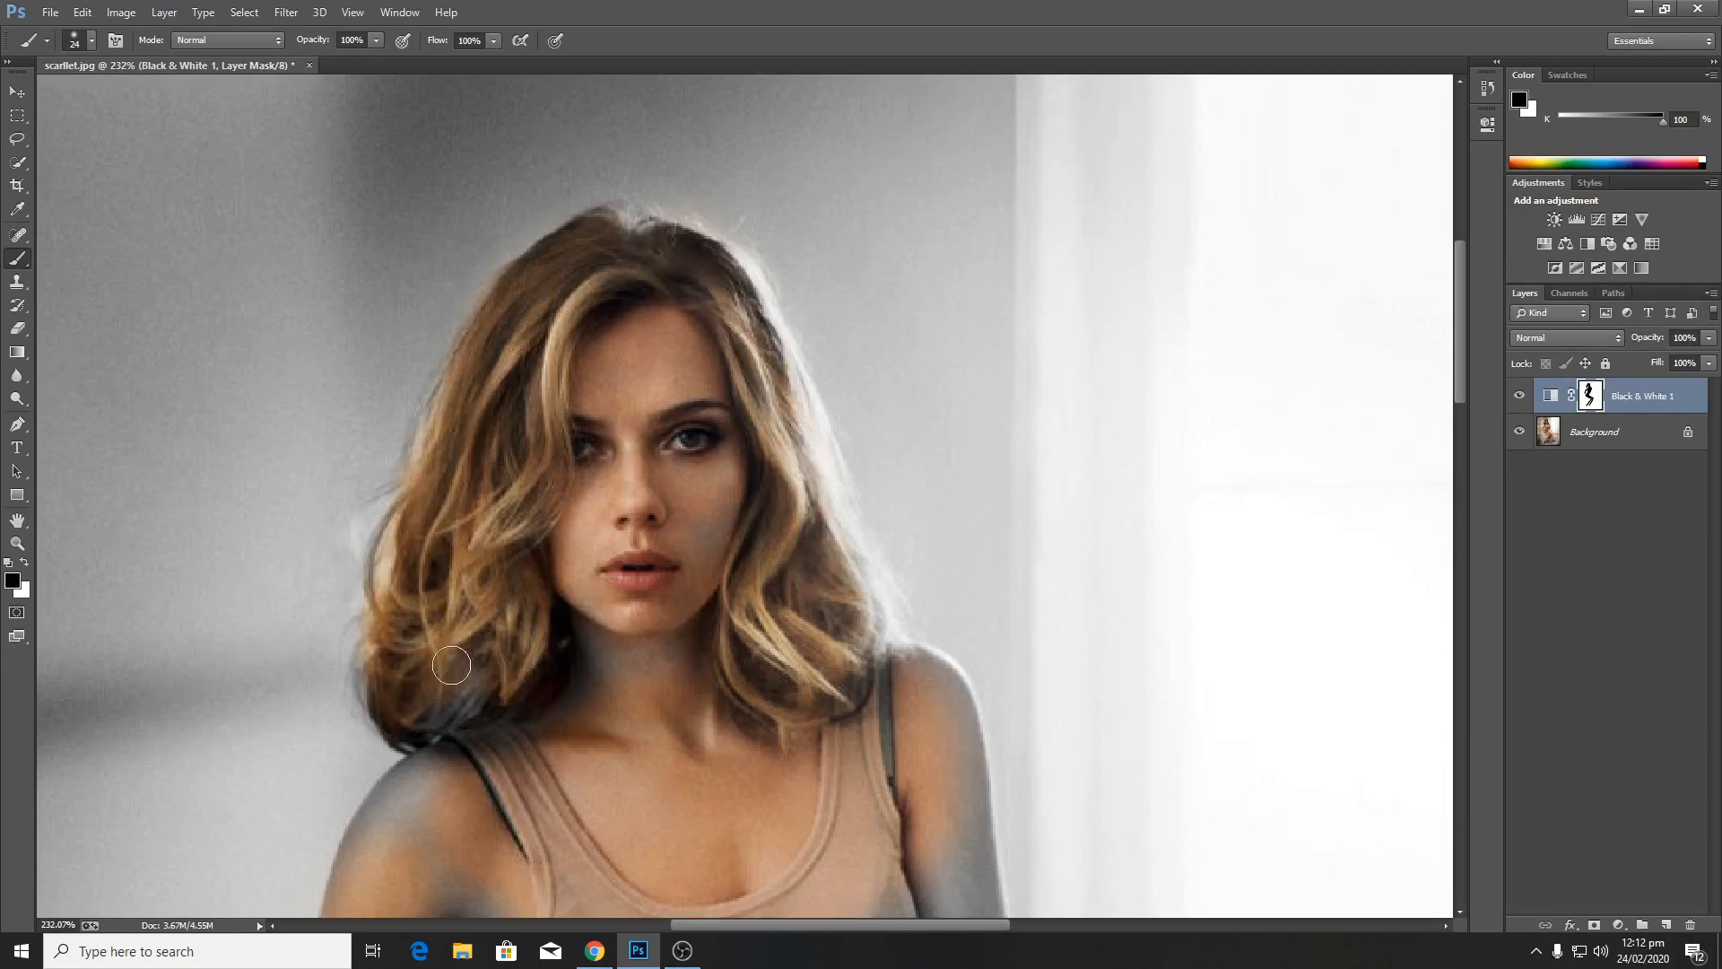
mouse_move(452, 666)
mouse_down()
mouse_move(467, 697)
mouse_move(438, 716)
mouse_up()
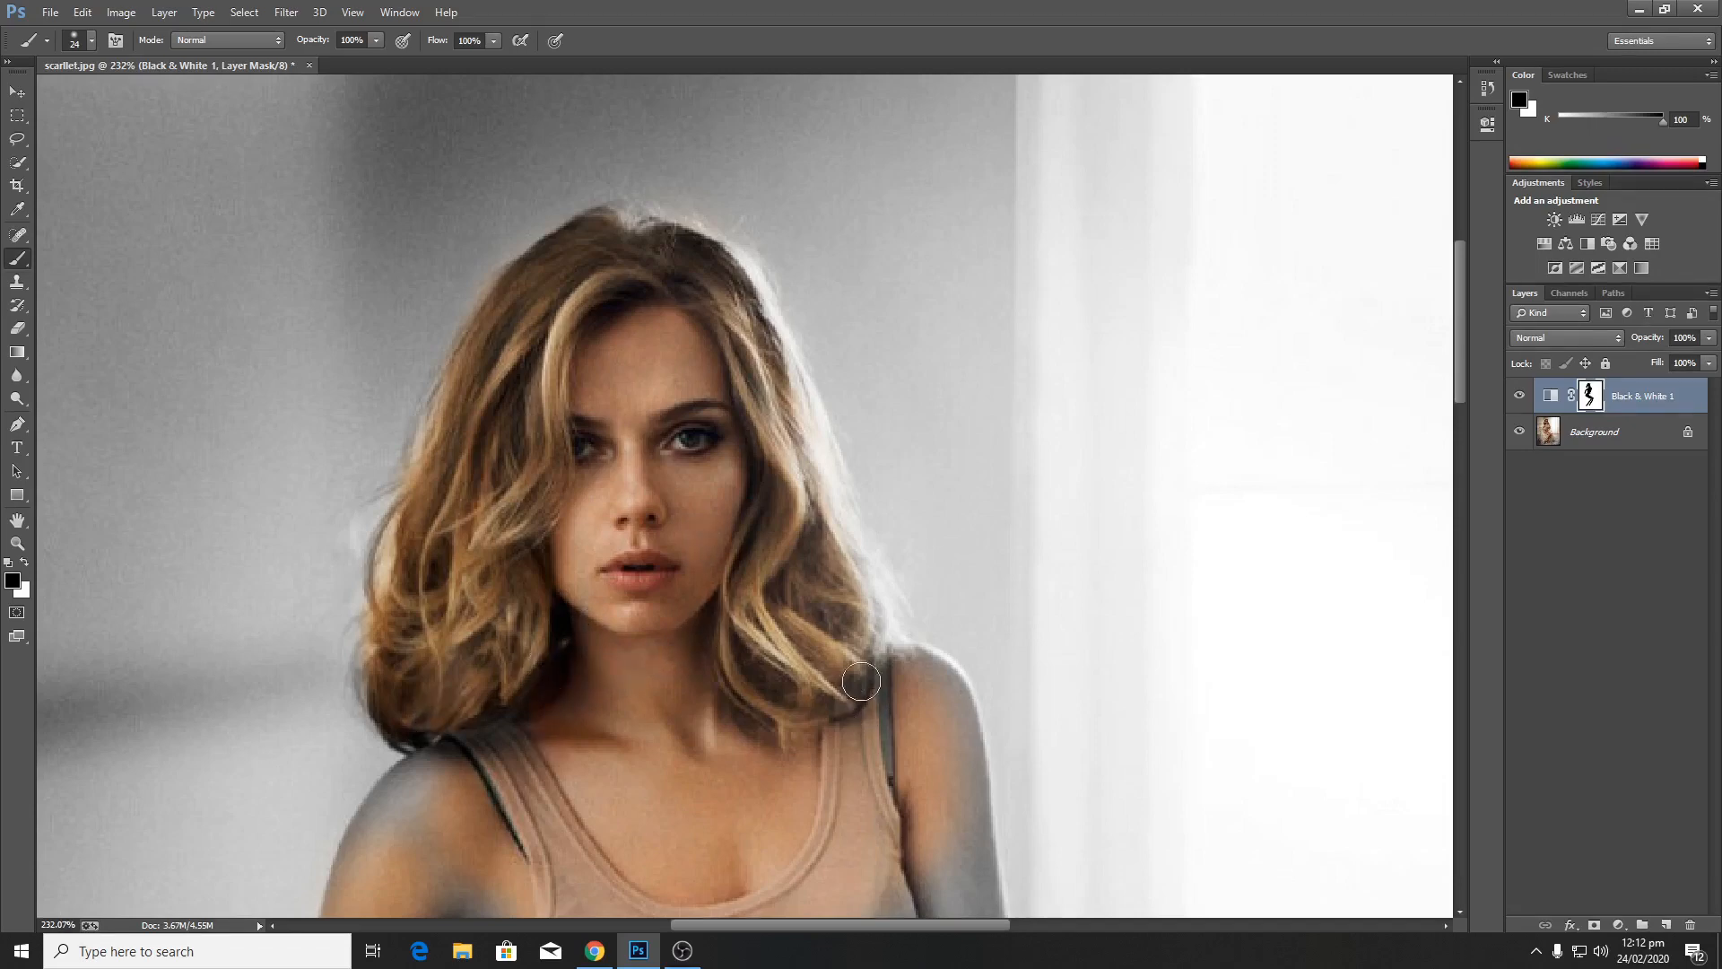
- Paint the mask over the shoulder, the arm with the bracelet and the underside of the front thigh to restore their colour
key(space)
drag(622, 698, 855, 198)
mouse_move(695, 268)
mouse_down()
mouse_move(668, 296)
mouse_move(682, 261)
mouse_move(709, 254)
mouse_move(628, 287)
mouse_move(574, 369)
mouse_move(657, 356)
mouse_move(744, 444)
mouse_up()
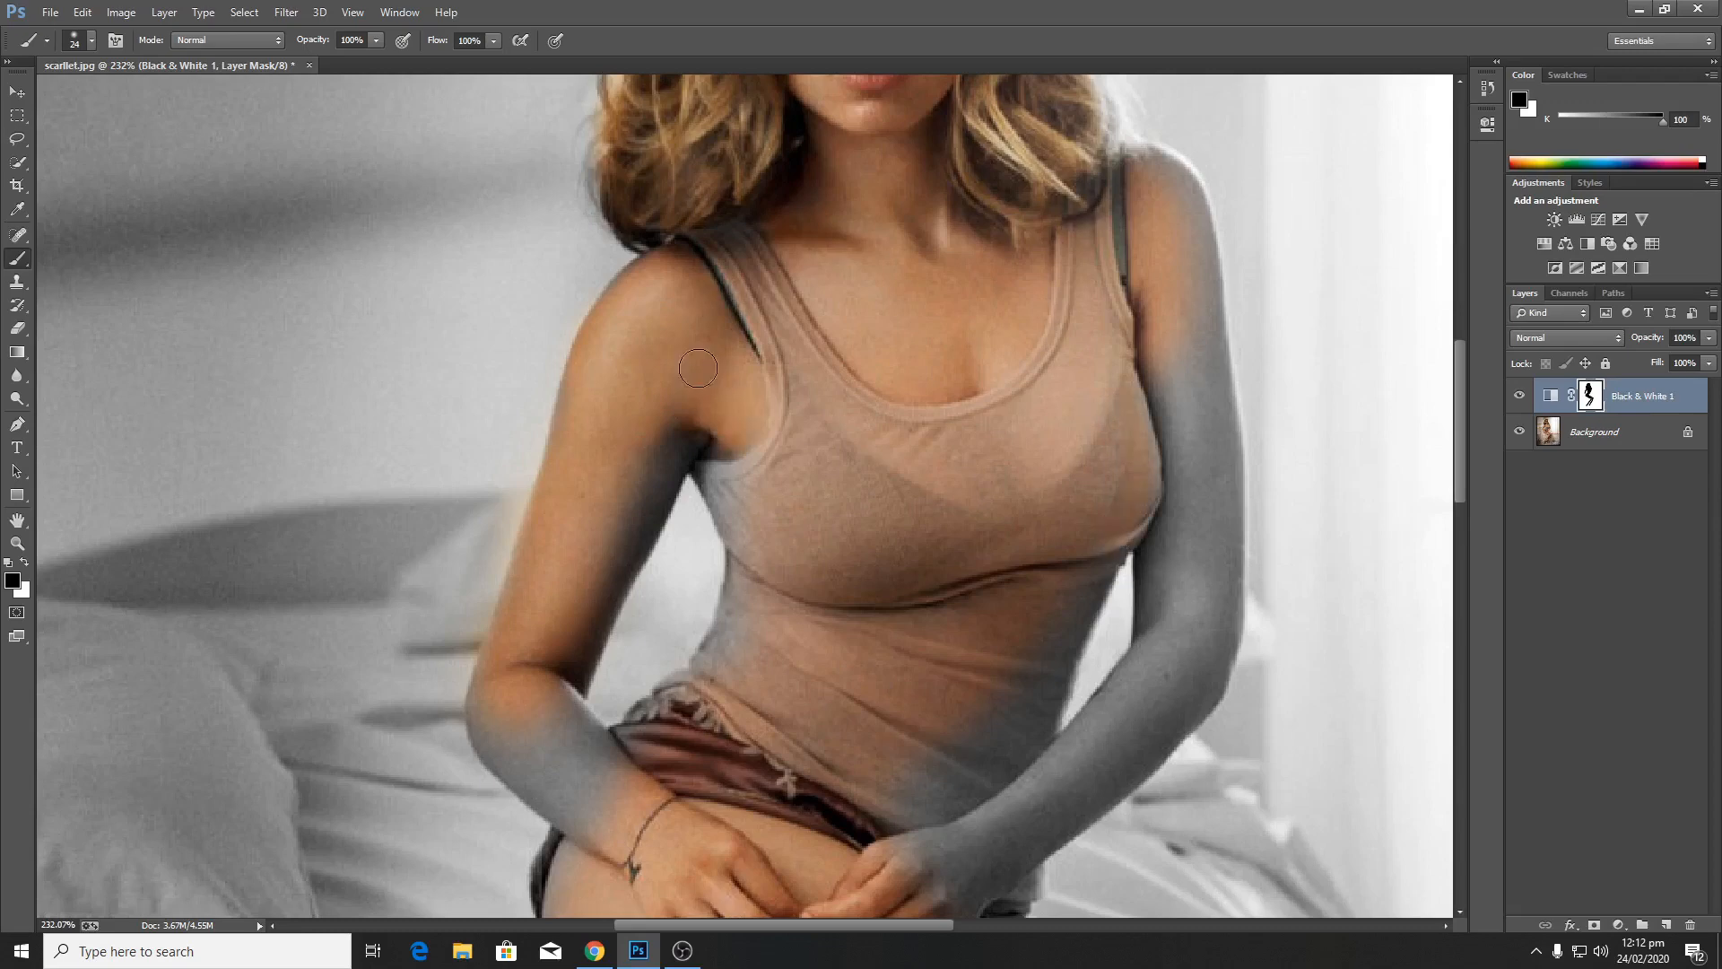
drag(713, 530, 731, 323)
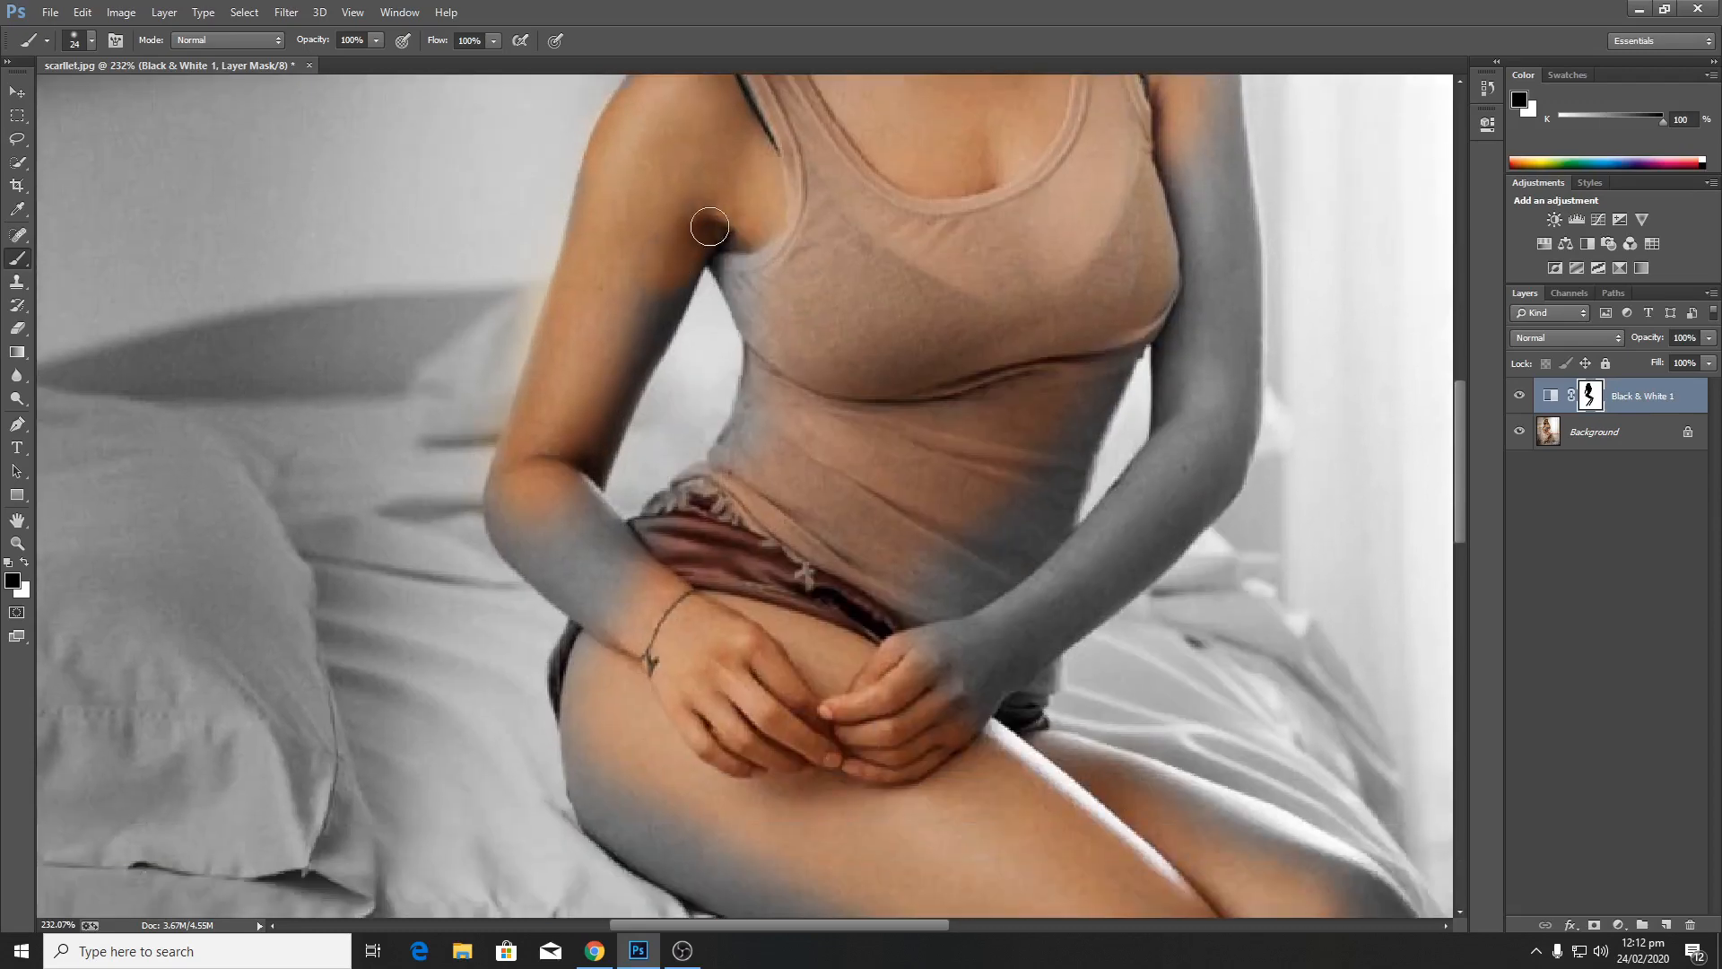
mouse_move(536, 482)
mouse_down()
mouse_move(535, 567)
mouse_move(587, 543)
mouse_move(580, 505)
mouse_move(642, 587)
mouse_move(579, 560)
mouse_move(563, 577)
mouse_move(639, 636)
mouse_move(589, 511)
mouse_move(642, 599)
mouse_move(710, 622)
mouse_move(583, 307)
mouse_up()
mouse_move(459, 389)
mouse_down()
mouse_move(452, 323)
mouse_move(456, 438)
mouse_move(515, 515)
mouse_move(501, 496)
mouse_move(550, 504)
mouse_move(482, 492)
mouse_move(619, 537)
mouse_move(577, 503)
mouse_move(610, 530)
mouse_move(534, 531)
mouse_move(849, 646)
mouse_move(600, 502)
mouse_up()
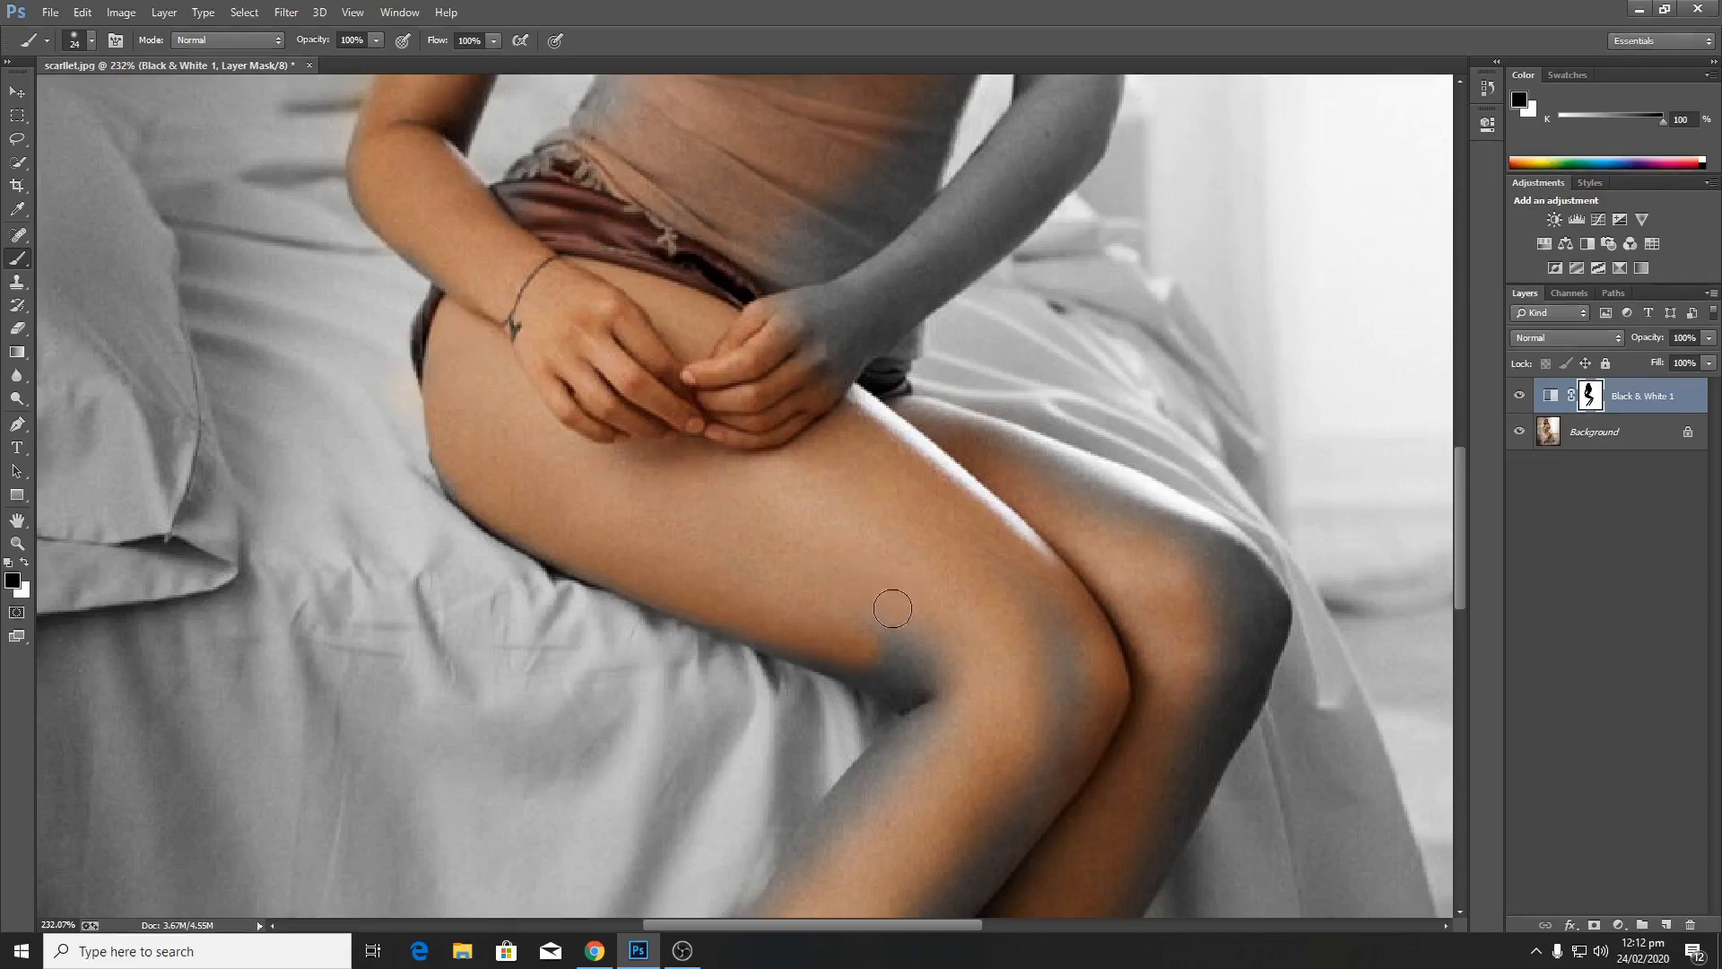
- Restore the colour behind the front knee and along the back edge of the calf by painting the mask
mouse_move(894, 610)
mouse_down()
mouse_move(897, 655)
mouse_move(987, 676)
mouse_move(1055, 664)
mouse_move(1037, 625)
mouse_up()
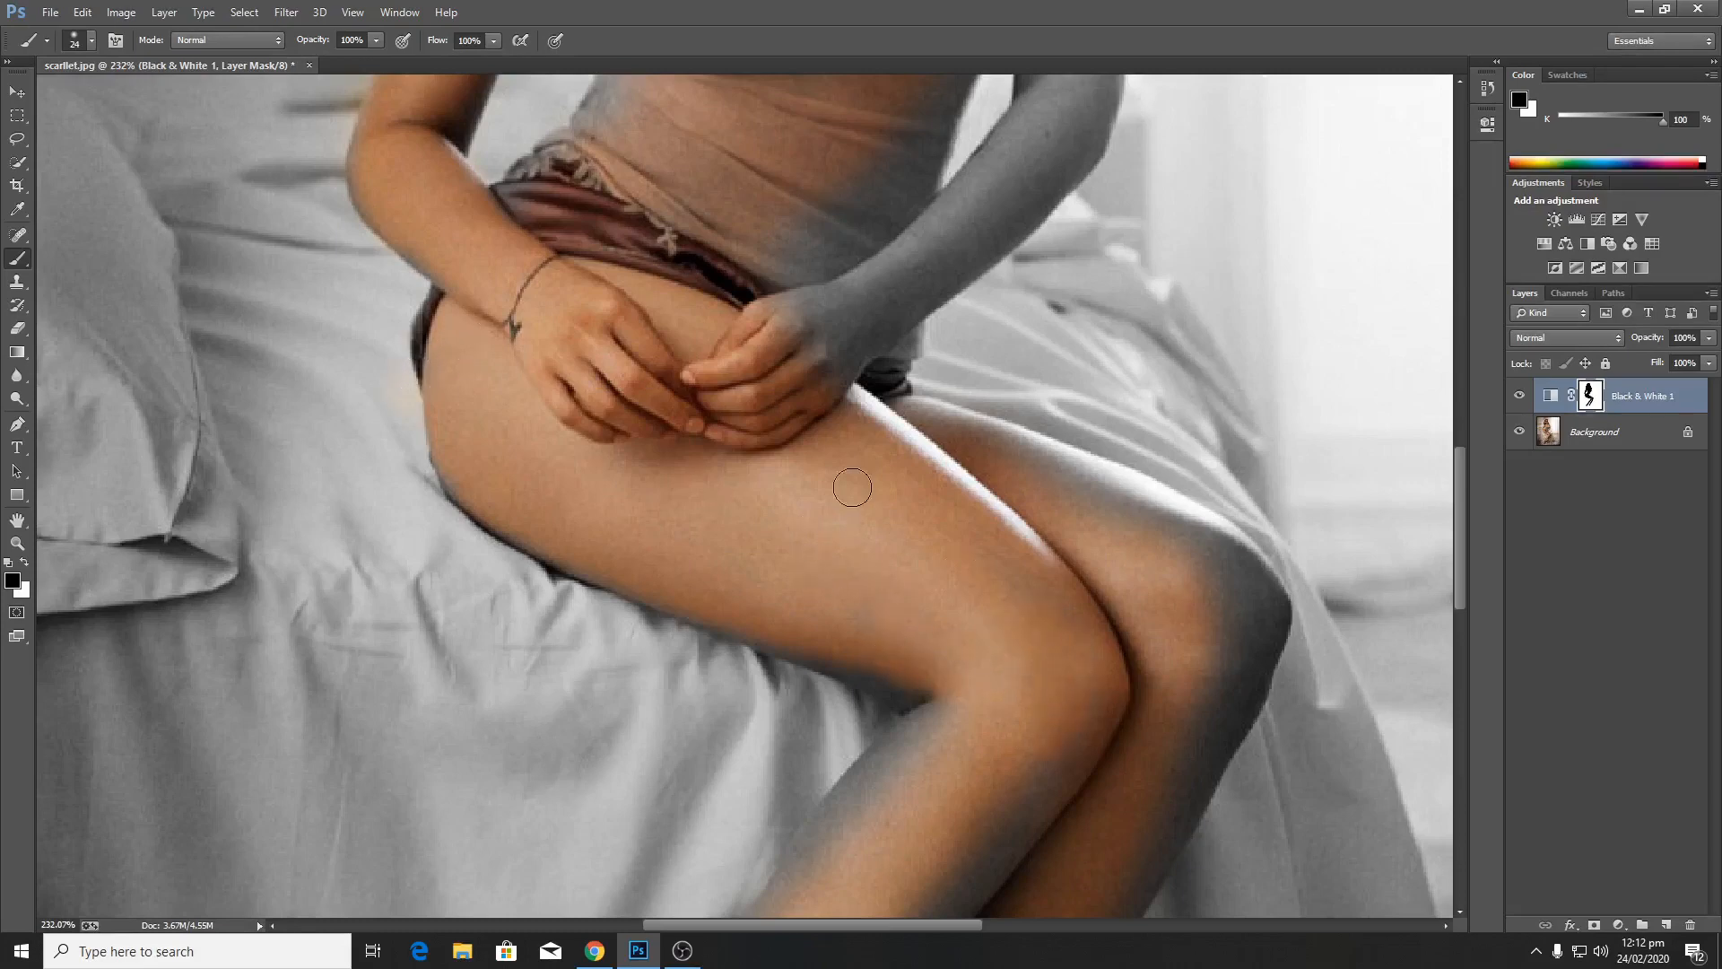
drag(978, 611, 1007, 169)
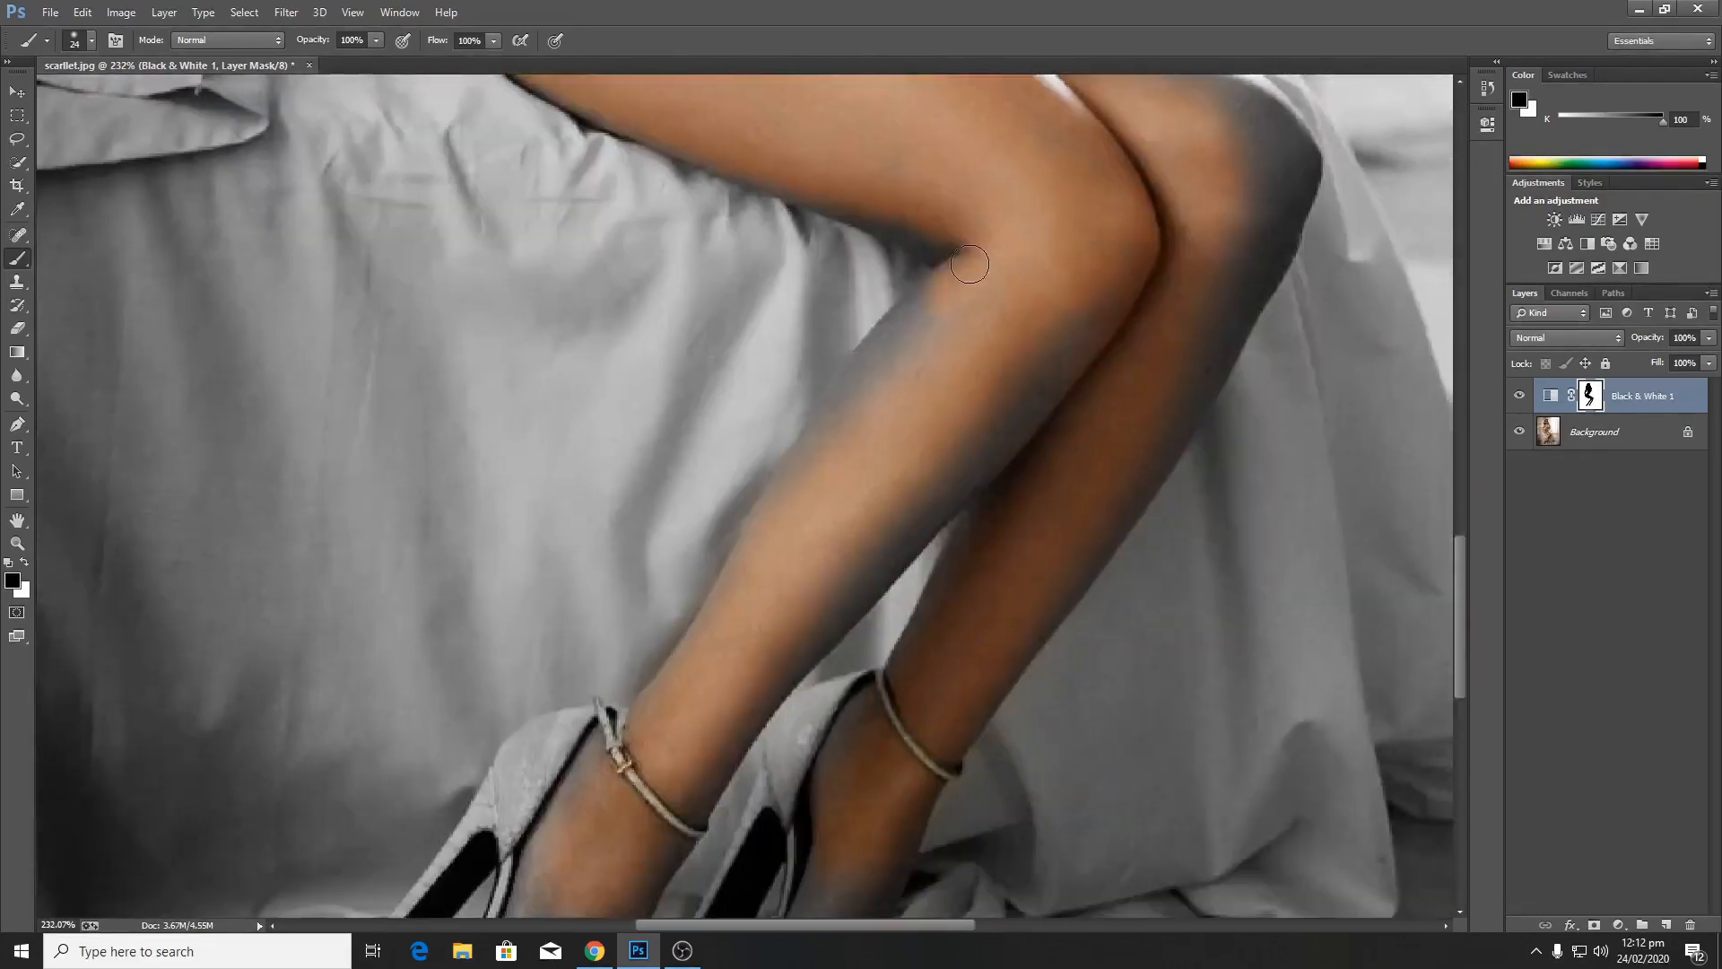
mouse_move(916, 324)
mouse_down()
mouse_move(850, 392)
mouse_move(880, 374)
mouse_up()
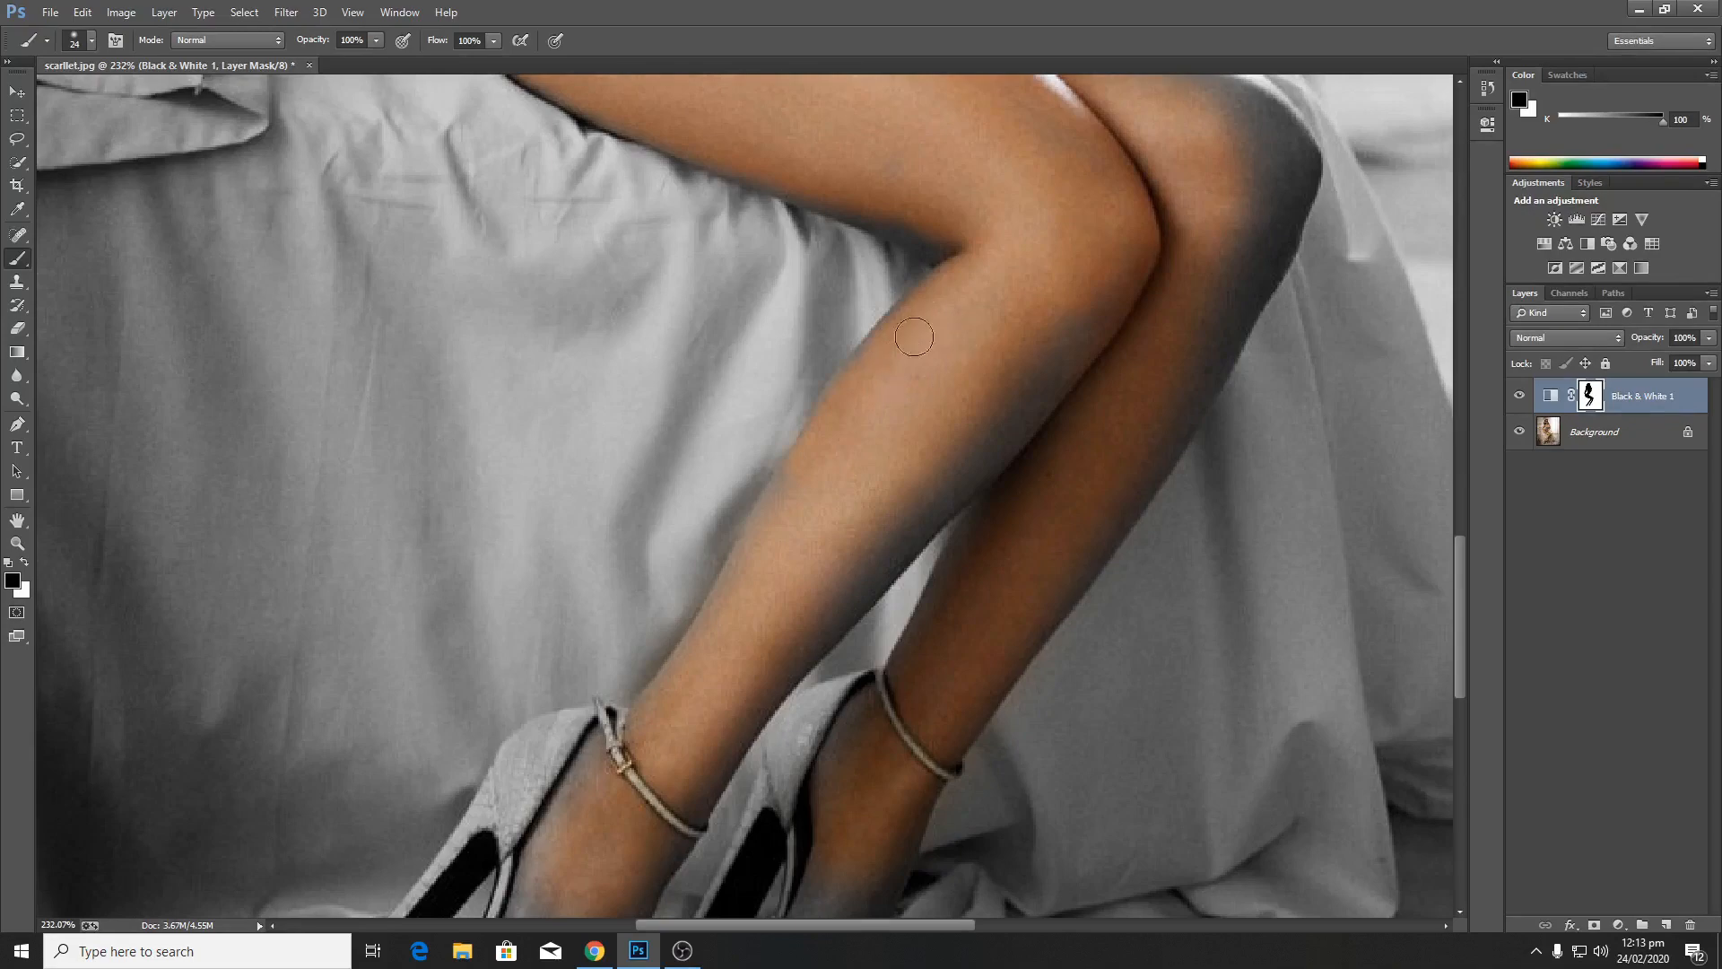
- Paint the mask over both feet and the heeled shoes to bring back their original colour
drag(846, 539, 976, 261)
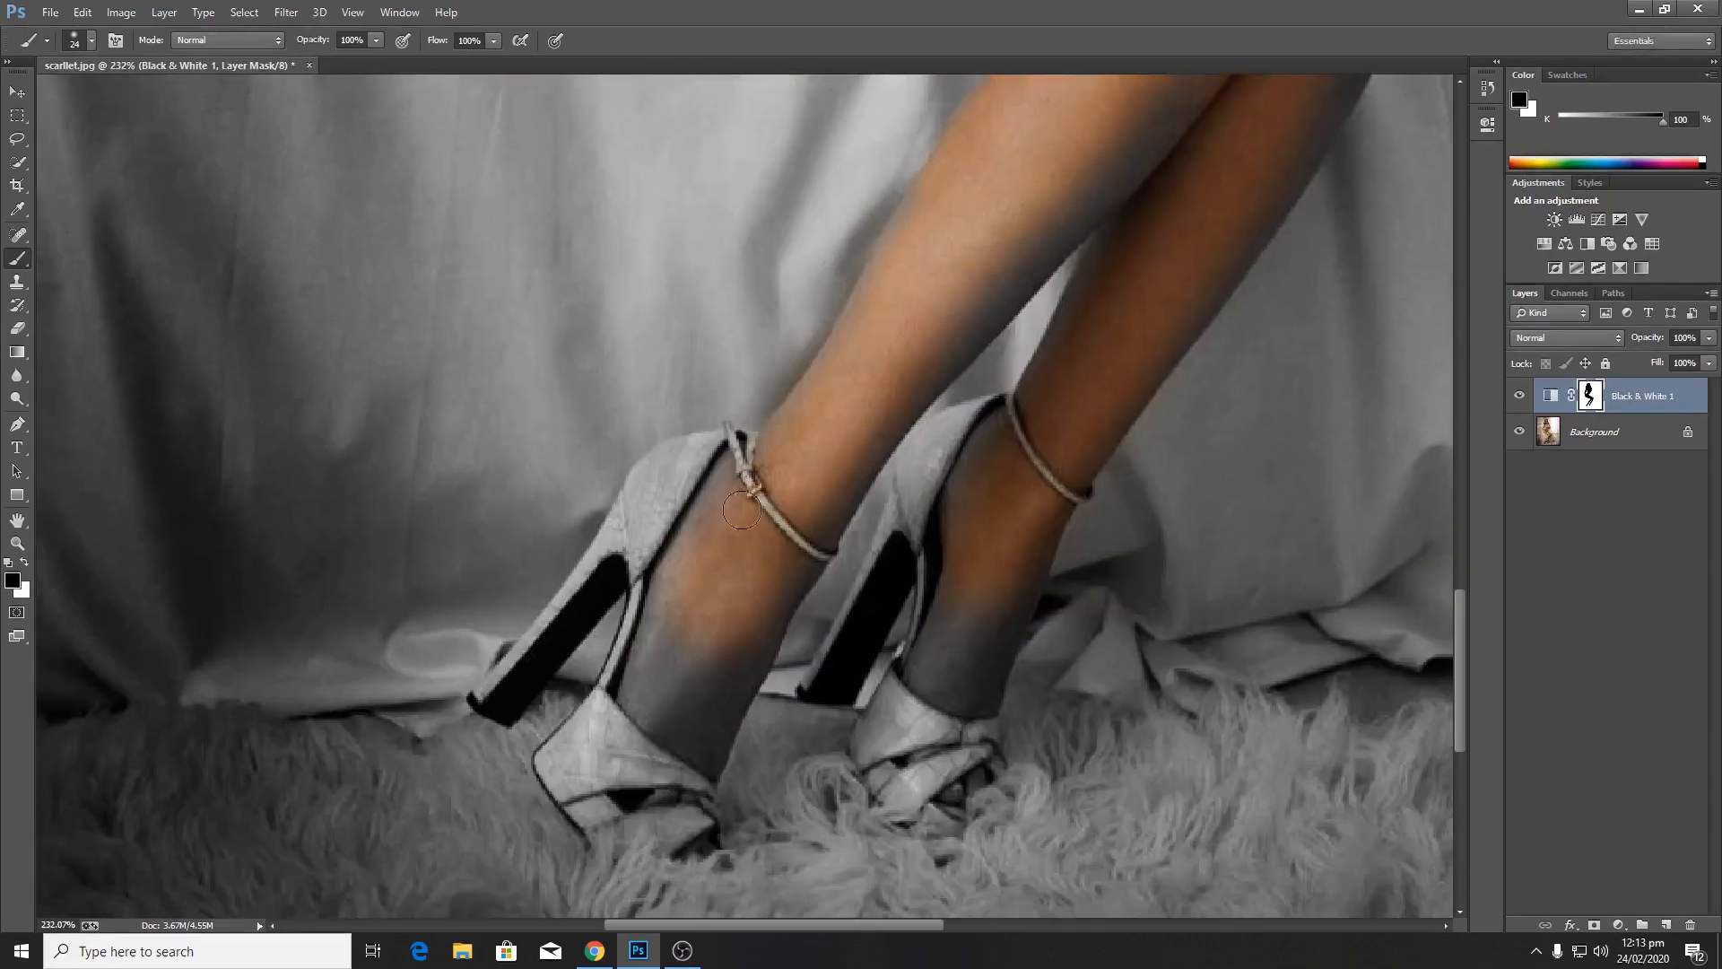
mouse_move(649, 502)
mouse_down()
mouse_move(644, 553)
mouse_move(662, 476)
mouse_move(703, 457)
mouse_move(722, 543)
mouse_move(619, 690)
mouse_up()
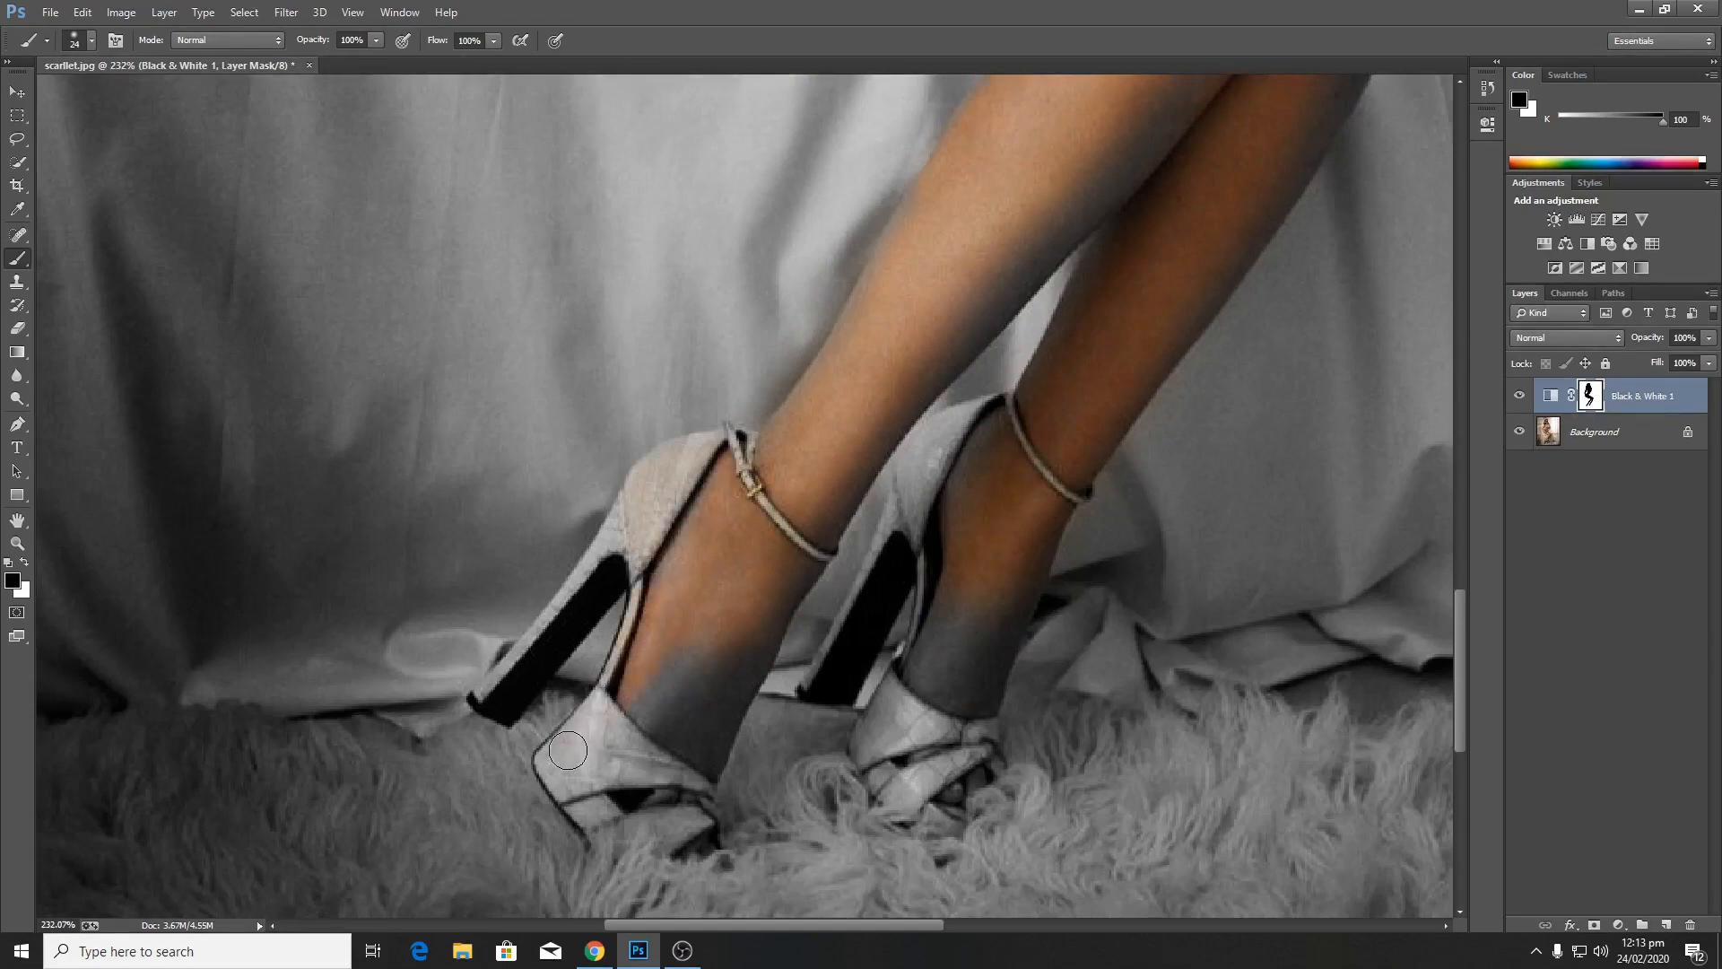
mouse_move(679, 749)
mouse_down()
mouse_move(714, 675)
mouse_move(728, 705)
mouse_move(707, 758)
mouse_move(695, 673)
mouse_up()
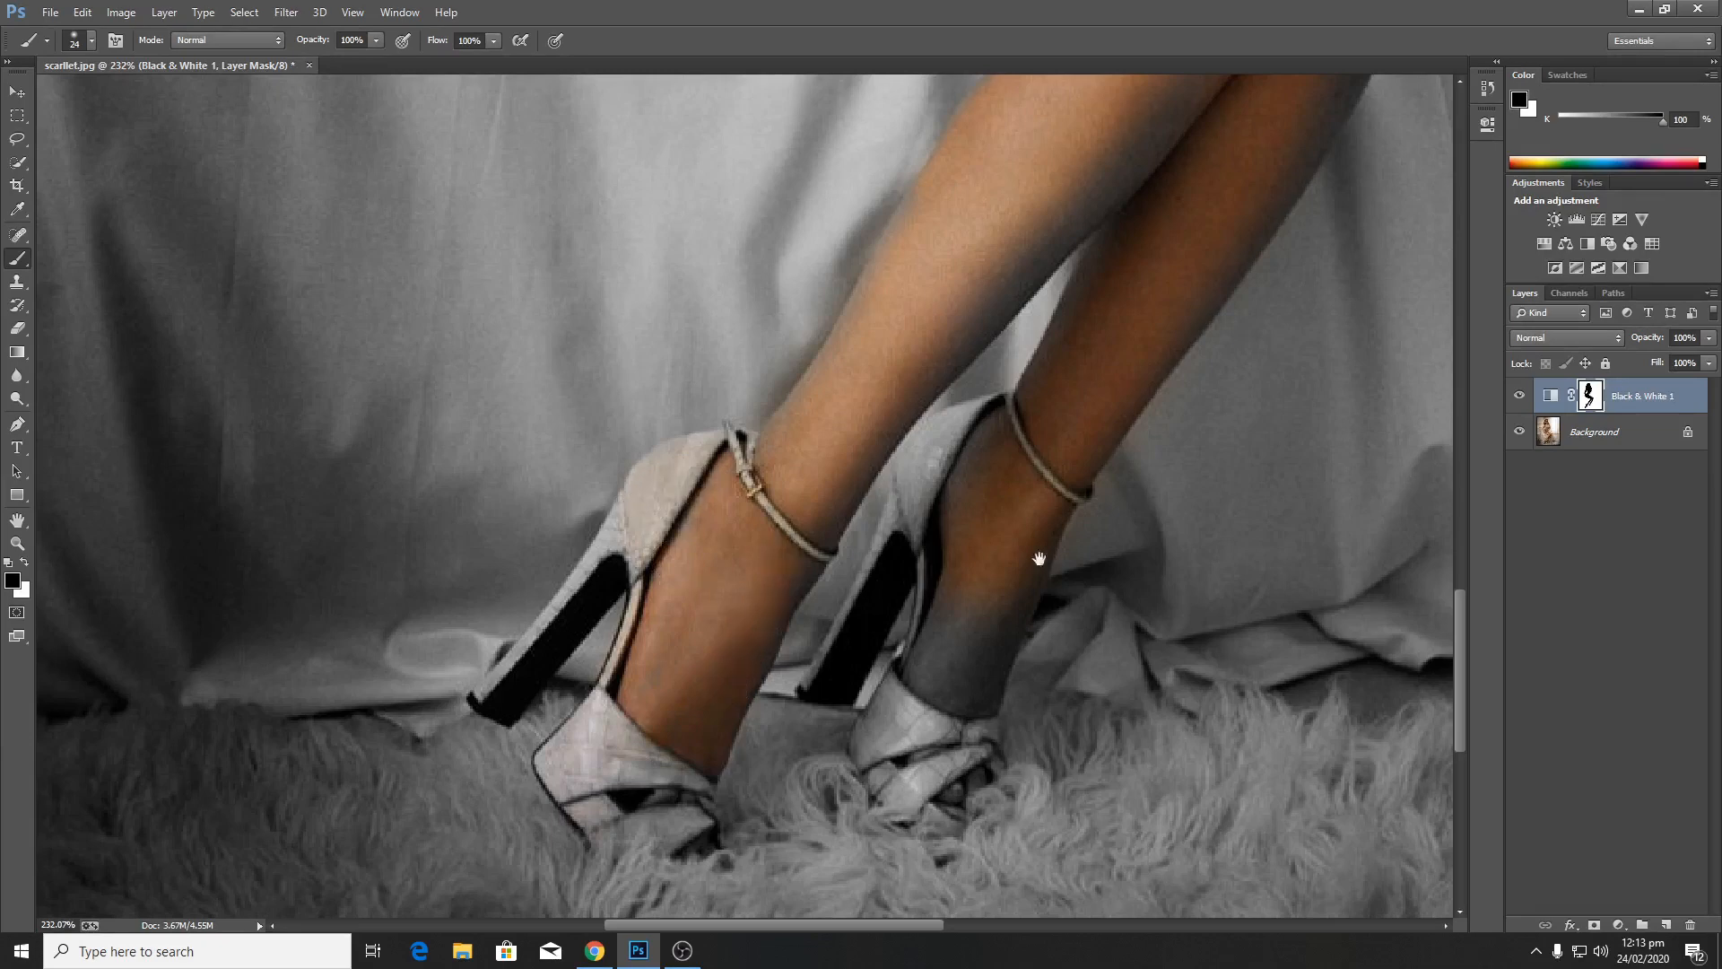
mouse_move(954, 596)
mouse_down()
mouse_move(934, 683)
mouse_move(901, 696)
mouse_up()
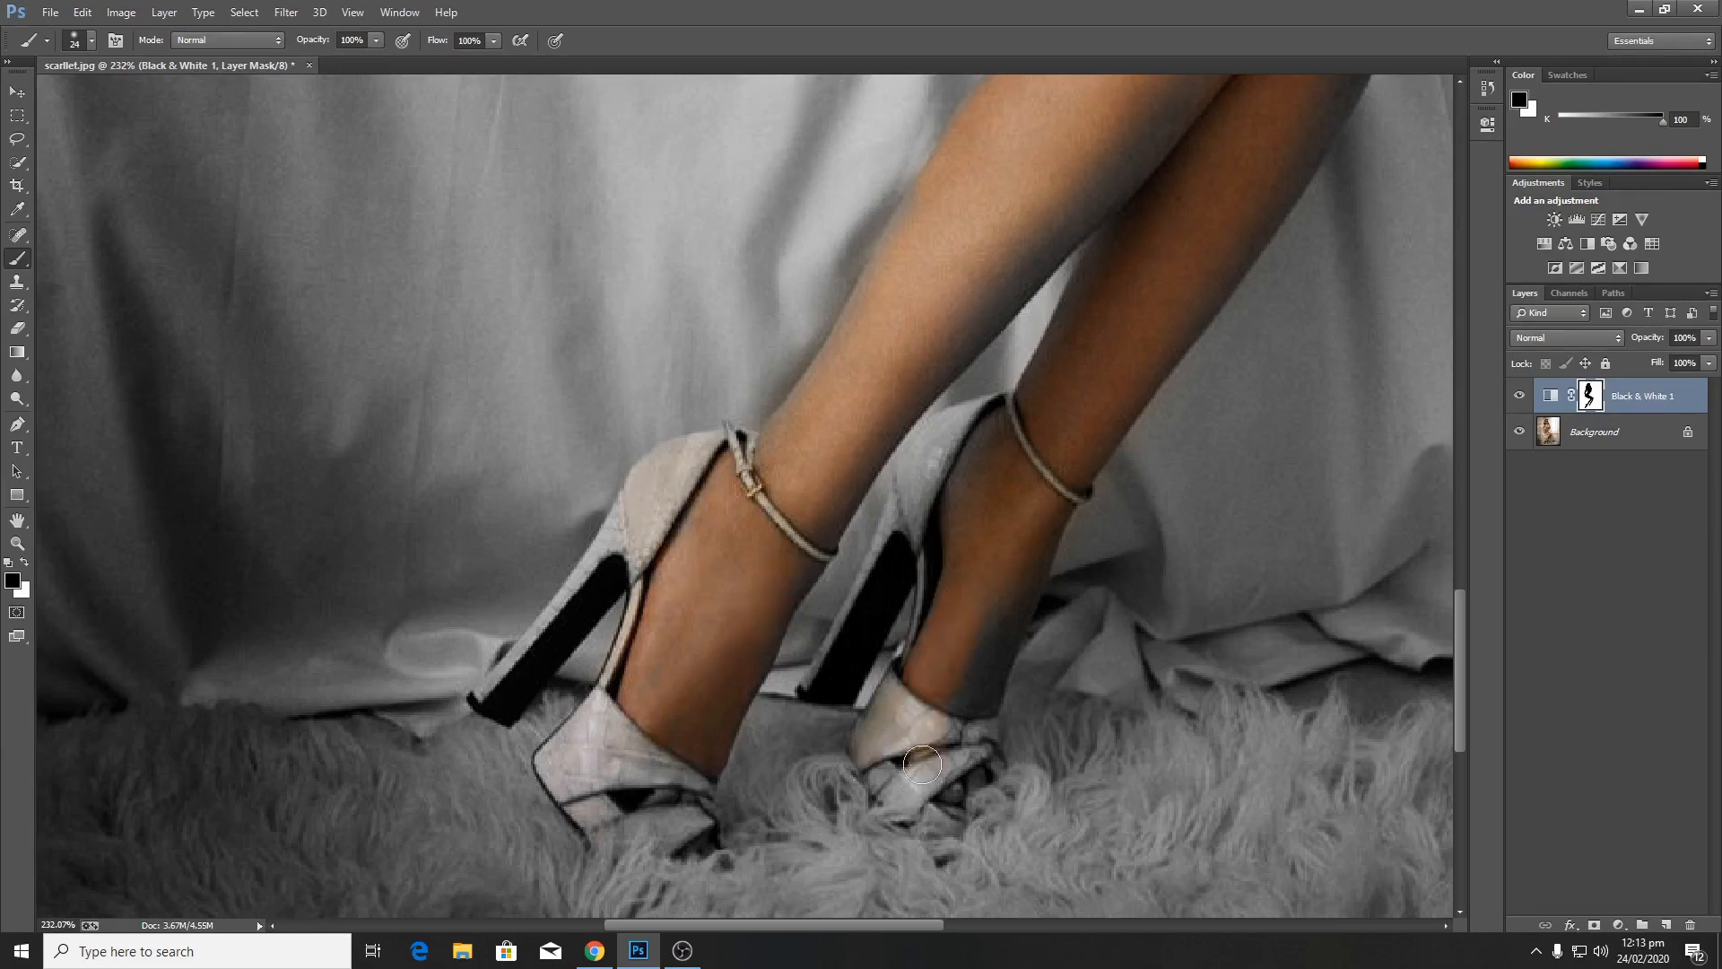
mouse_move(922, 764)
mouse_down()
mouse_move(899, 770)
mouse_move(942, 816)
mouse_move(977, 678)
mouse_up()
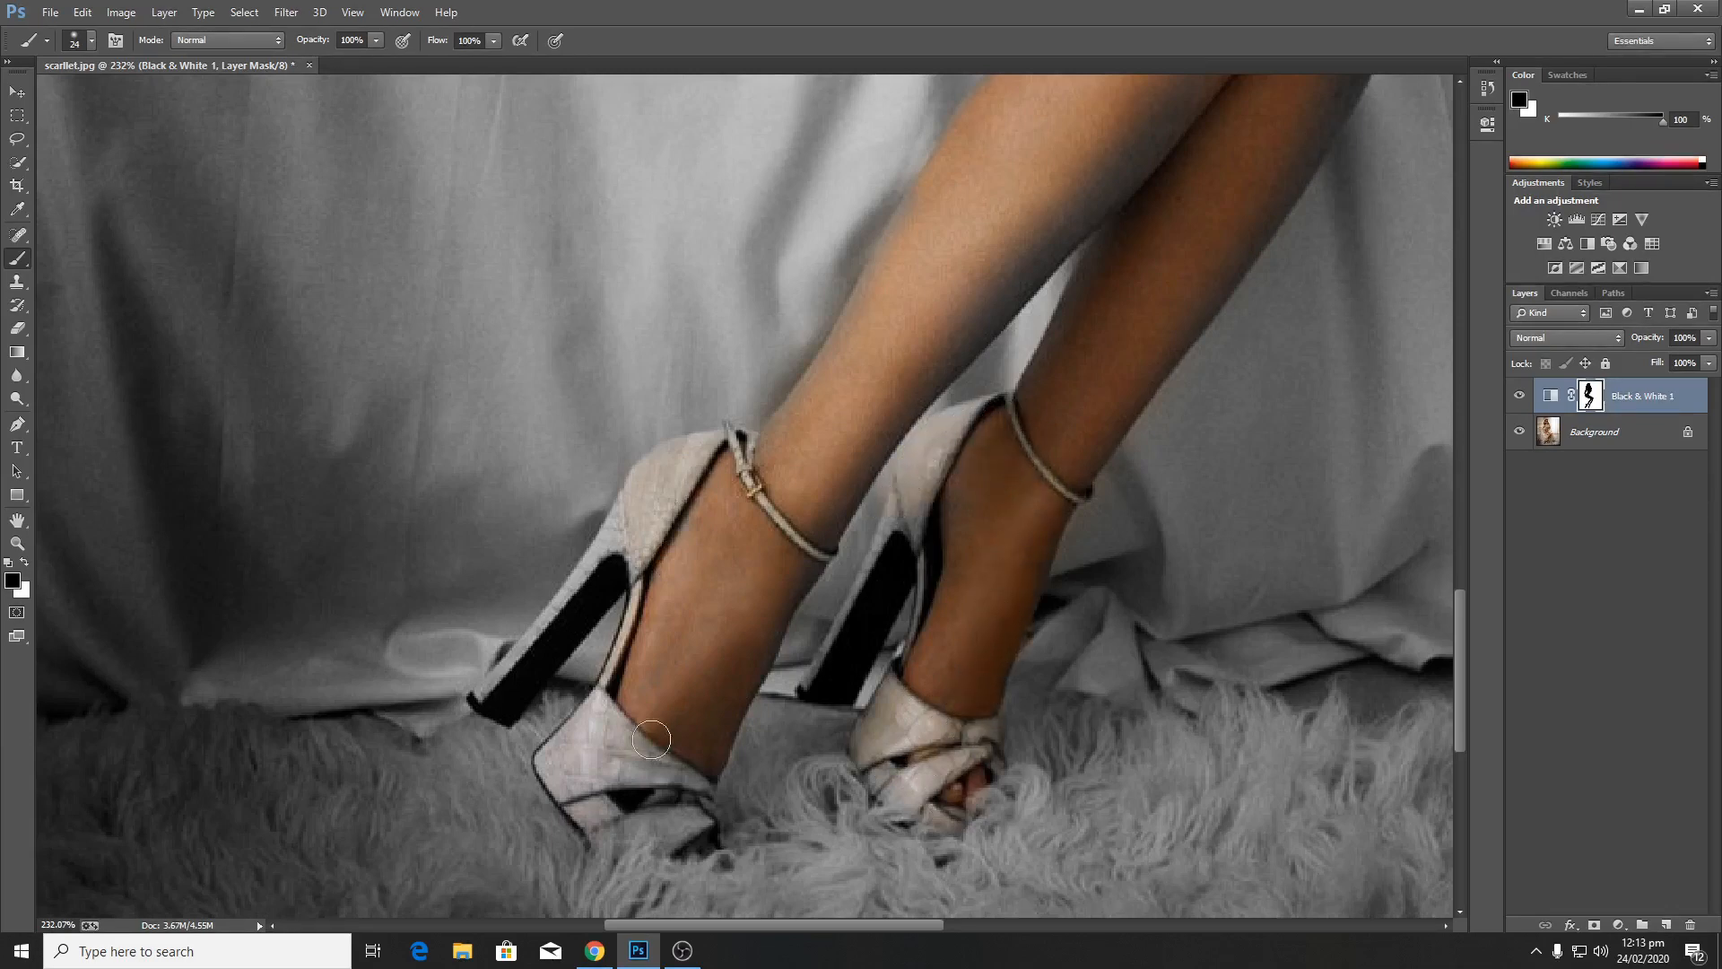
- Paint the mask over the shaded edge of the front shin and over the back thigh, knee and calf to restore their colour
drag(1032, 483, 699, 779)
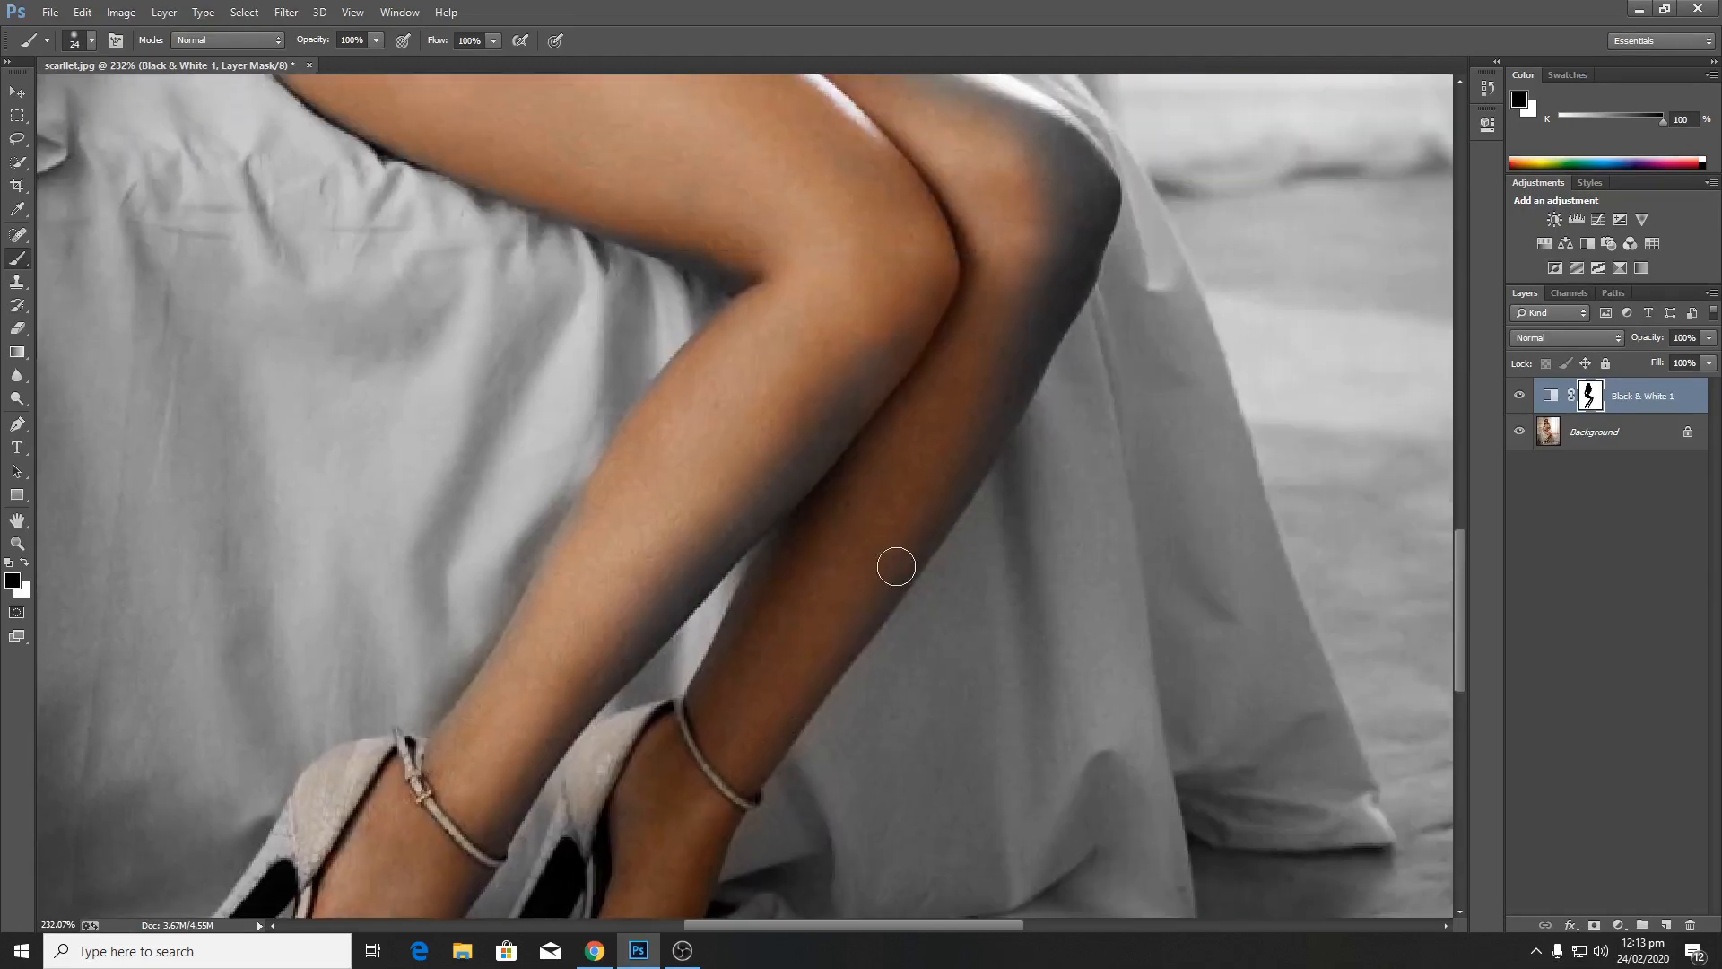
drag(849, 408, 671, 587)
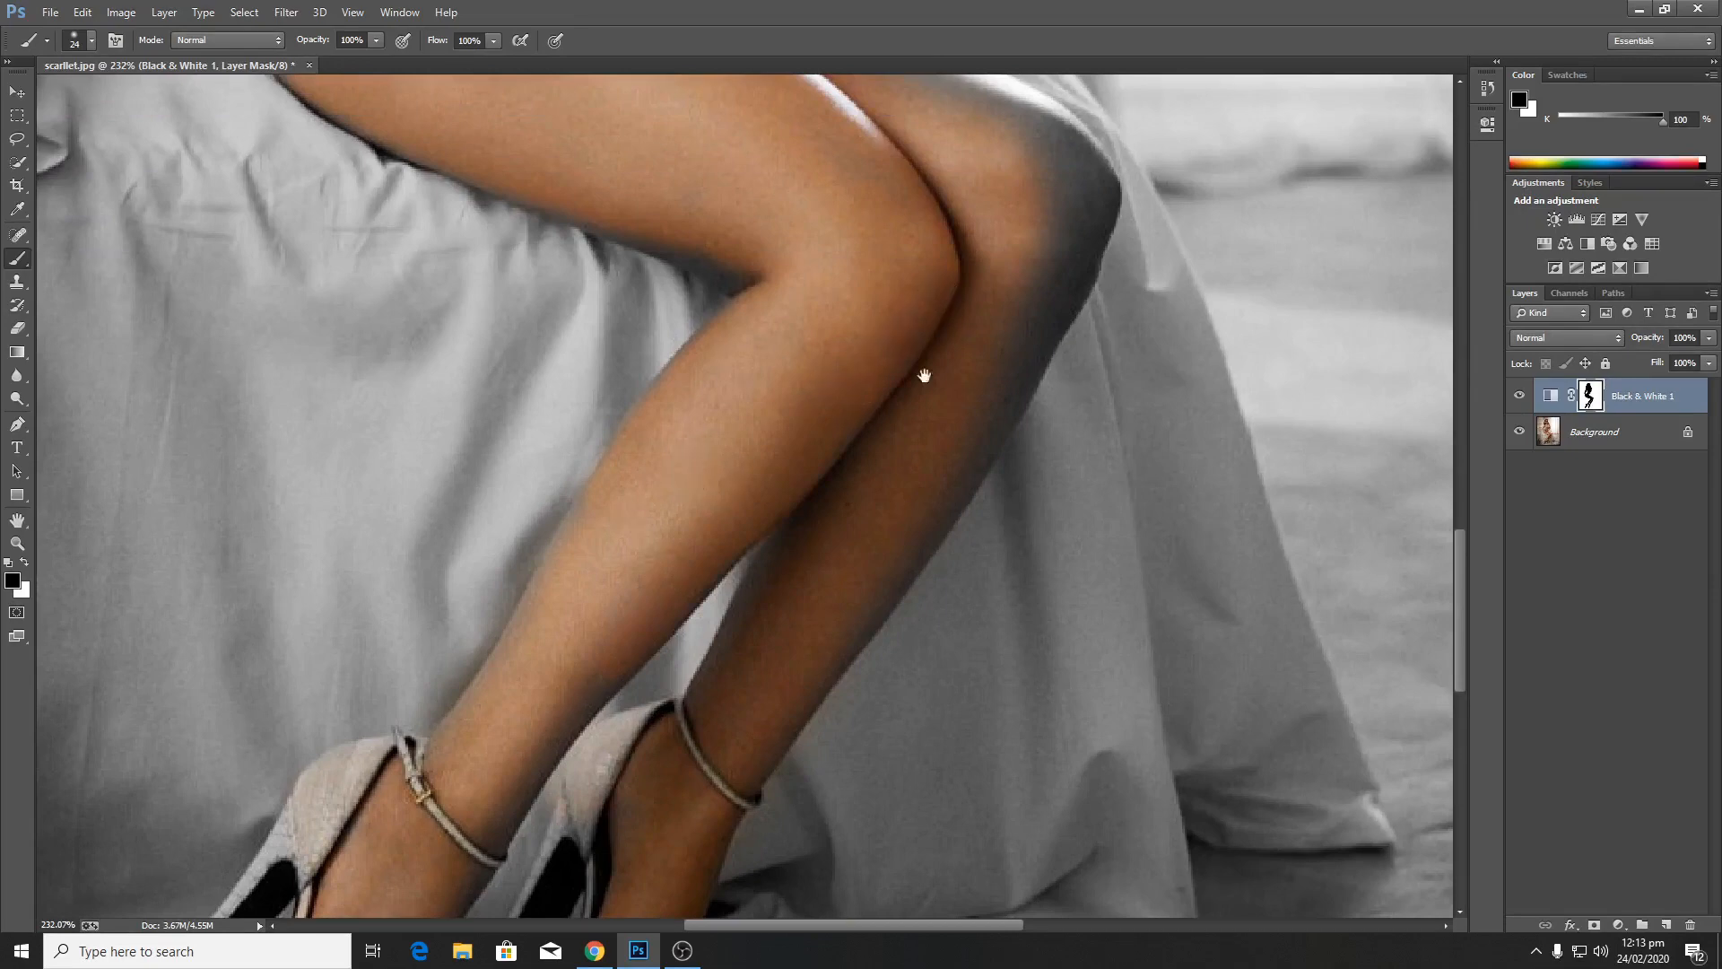
mouse_move(924, 375)
mouse_down()
mouse_move(708, 566)
mouse_move(664, 581)
mouse_up()
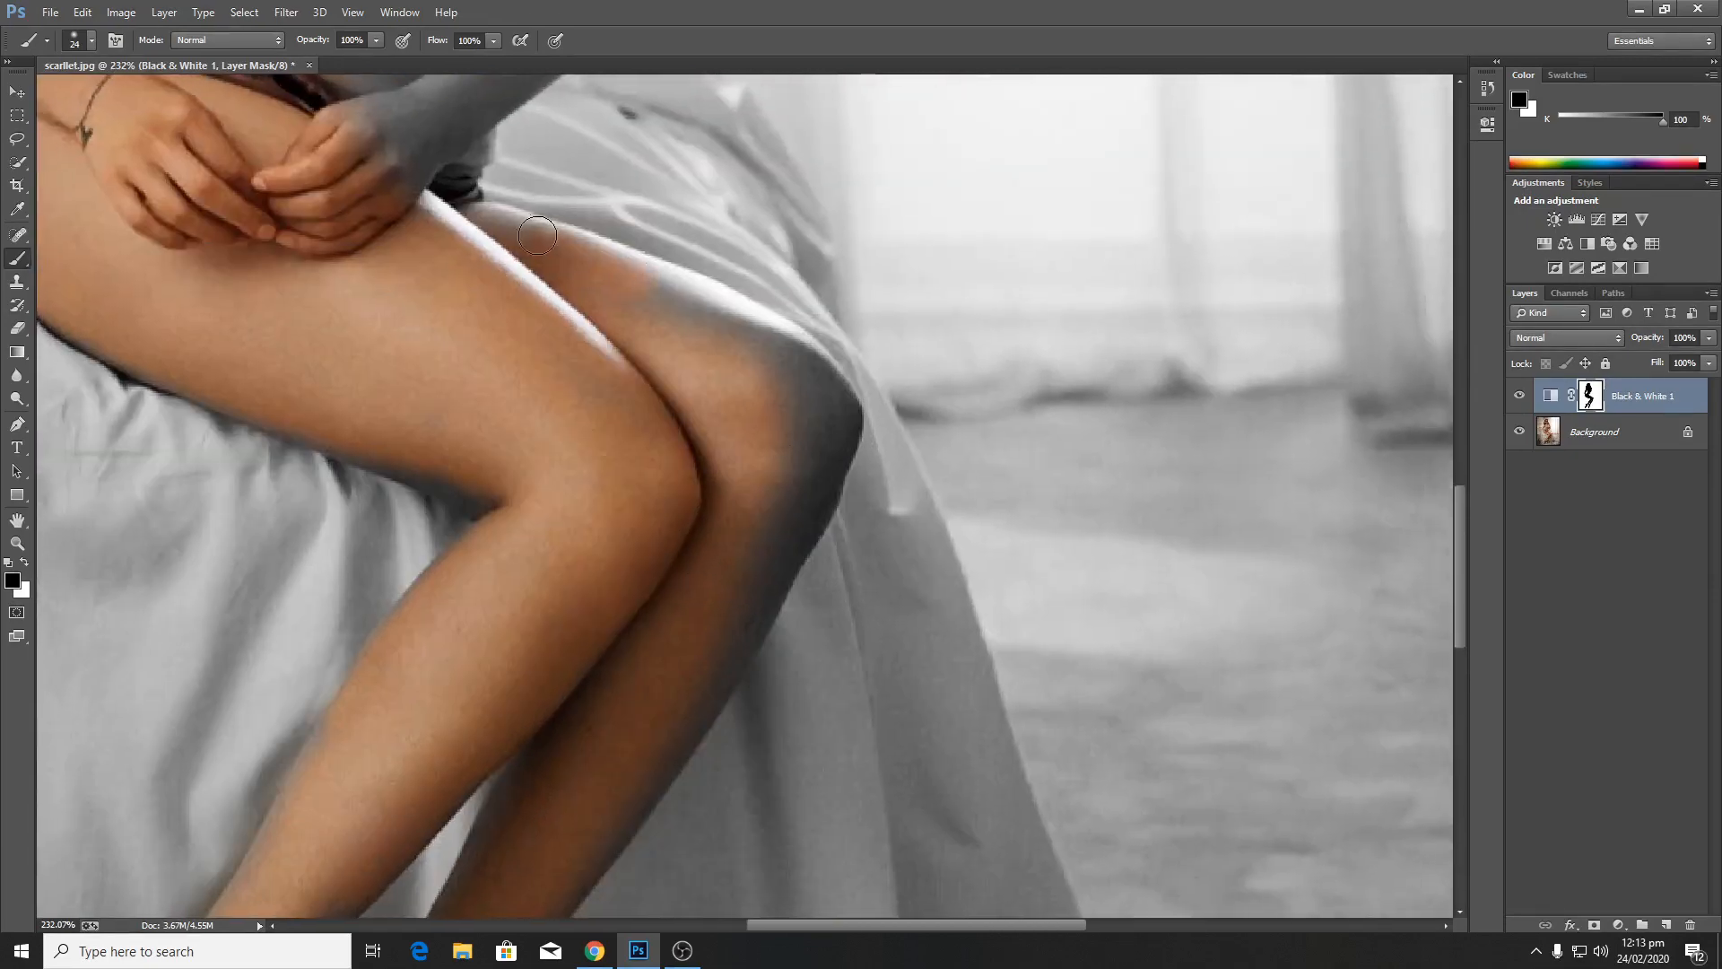
mouse_move(537, 235)
mouse_down()
mouse_move(703, 280)
mouse_move(824, 382)
mouse_move(839, 444)
mouse_move(800, 551)
mouse_move(756, 567)
mouse_up()
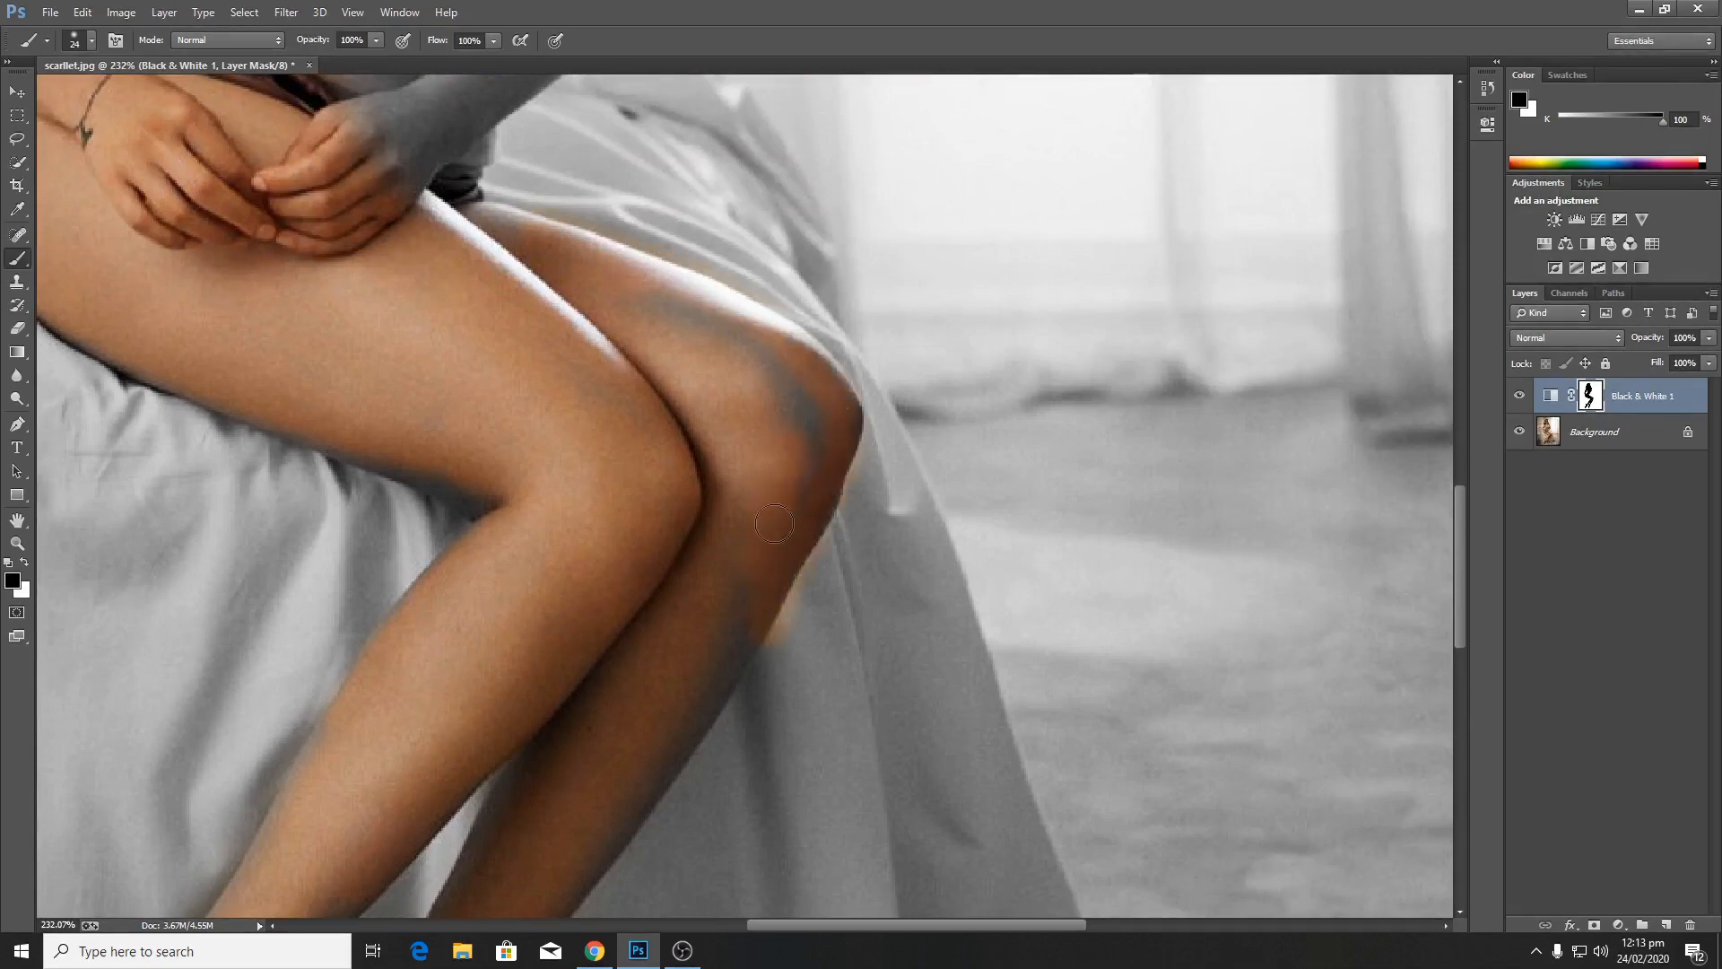
mouse_move(784, 384)
mouse_down()
mouse_move(648, 298)
mouse_move(799, 436)
mouse_up()
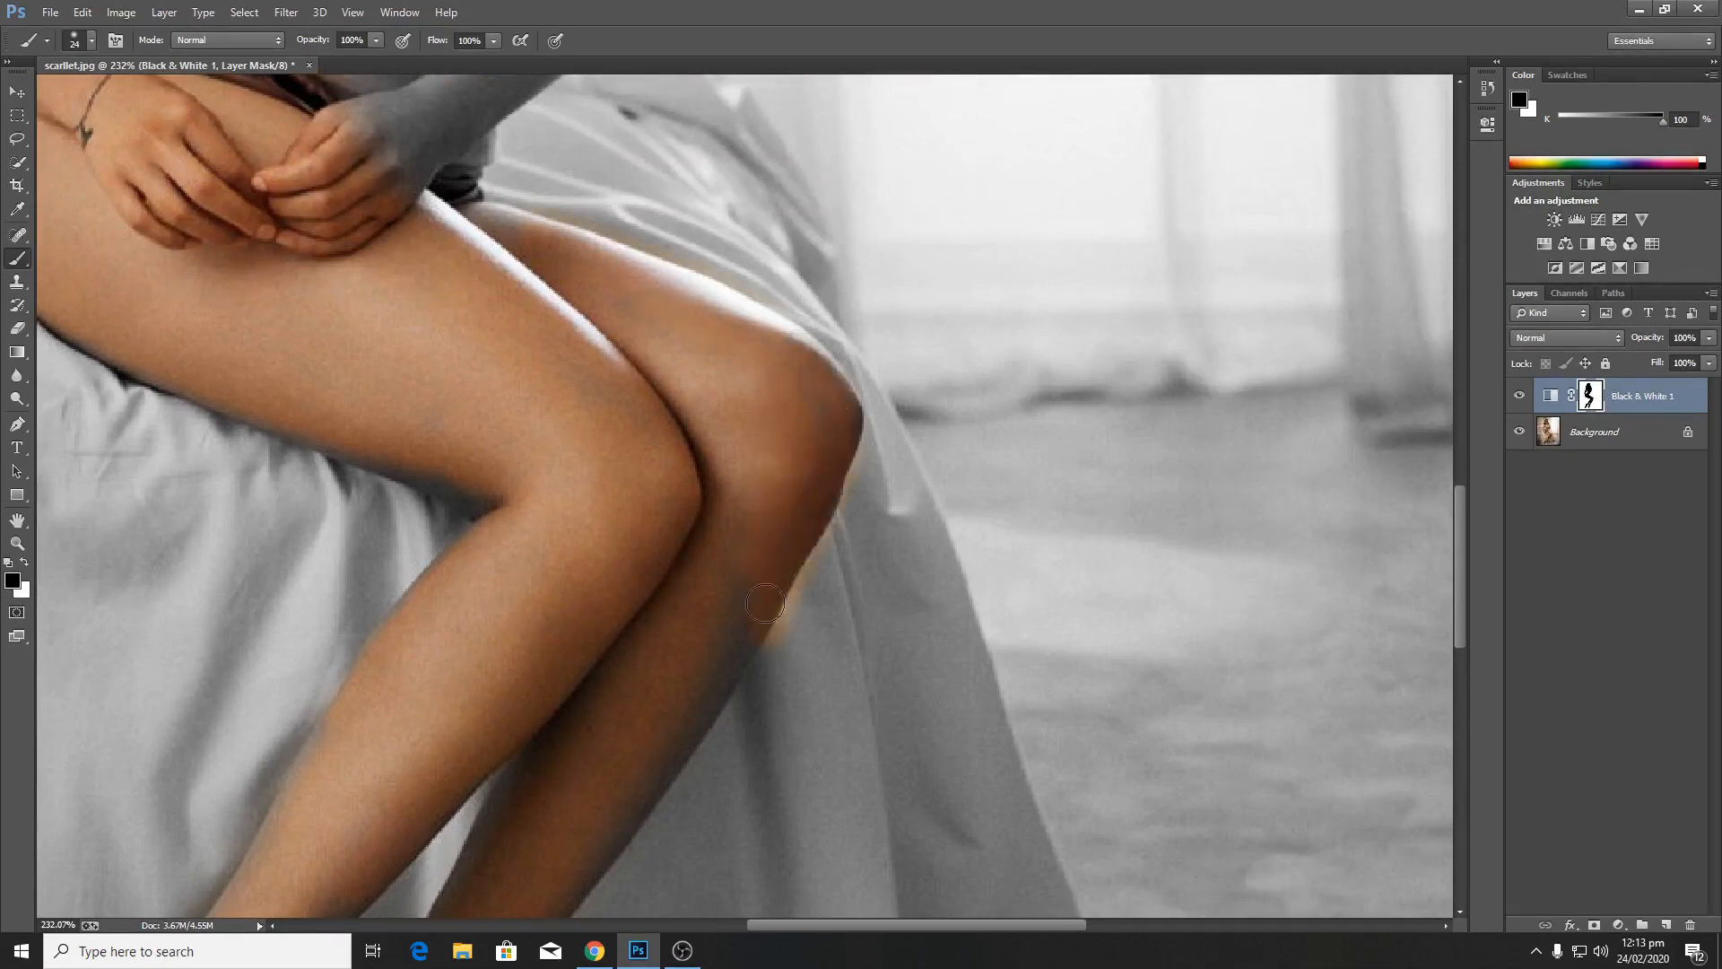
mouse_move(766, 604)
mouse_down()
mouse_move(714, 656)
mouse_move(656, 774)
mouse_move(703, 676)
mouse_move(763, 407)
mouse_up()
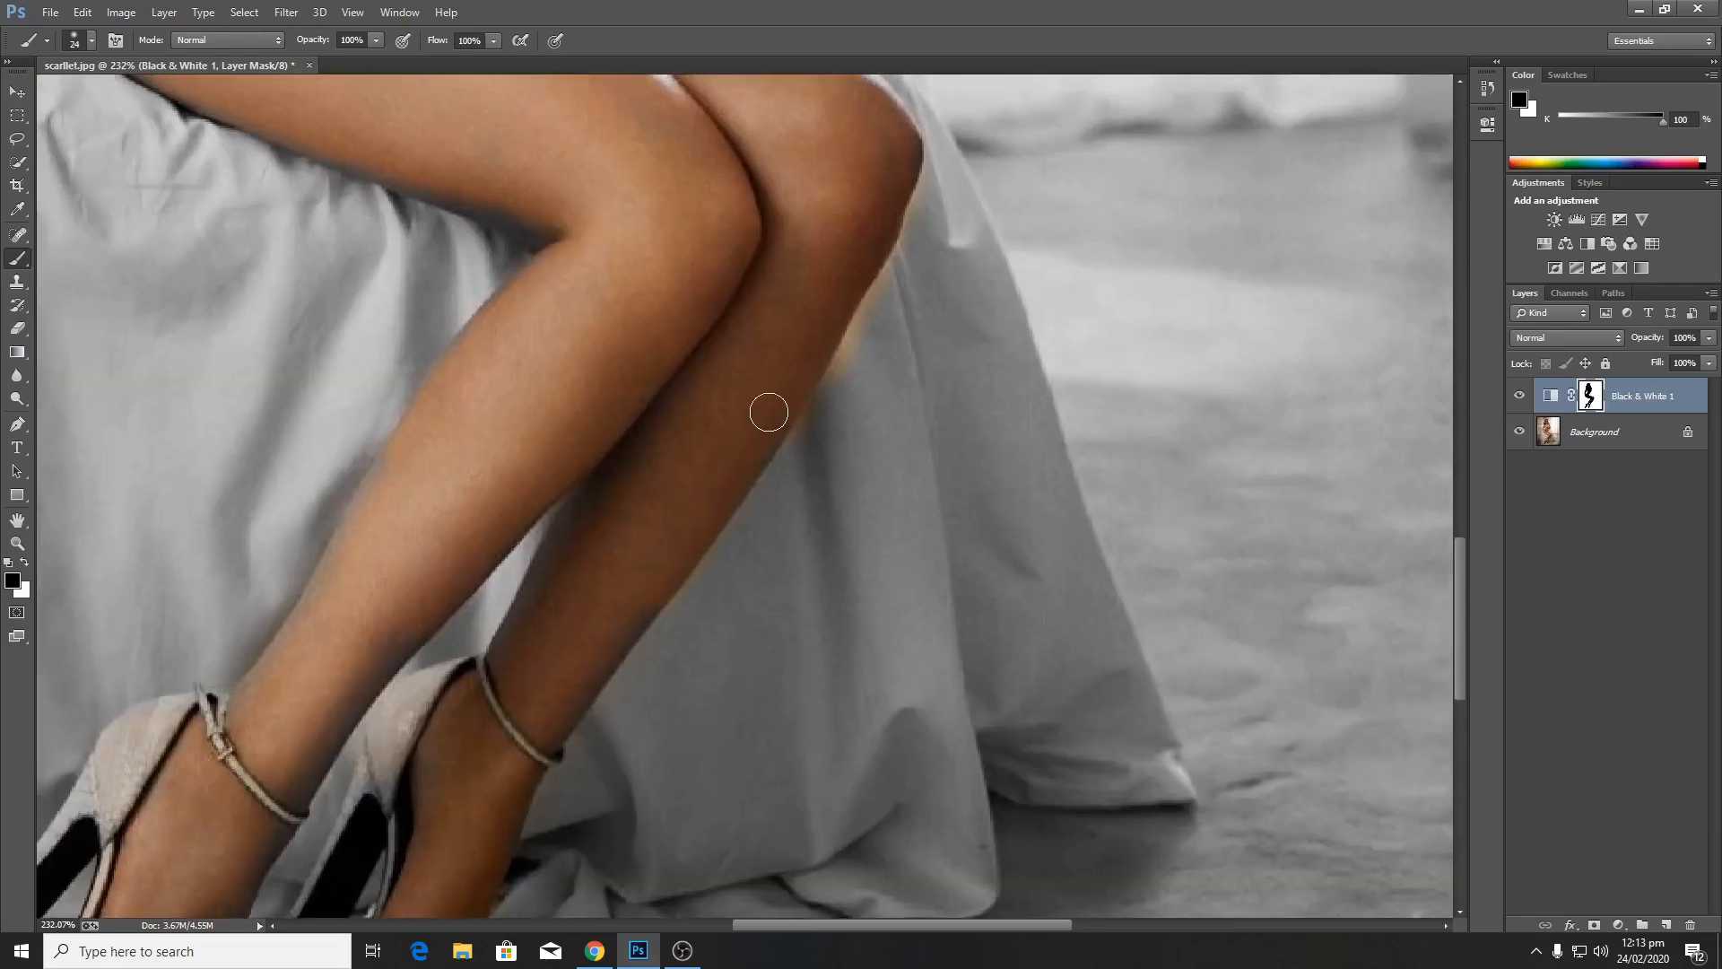
drag(674, 532, 723, 462)
- Erase the colour spill on the bedsheet behind the back knee and calf from the mask with a 13 px Eraser
drag(777, 352, 761, 499)
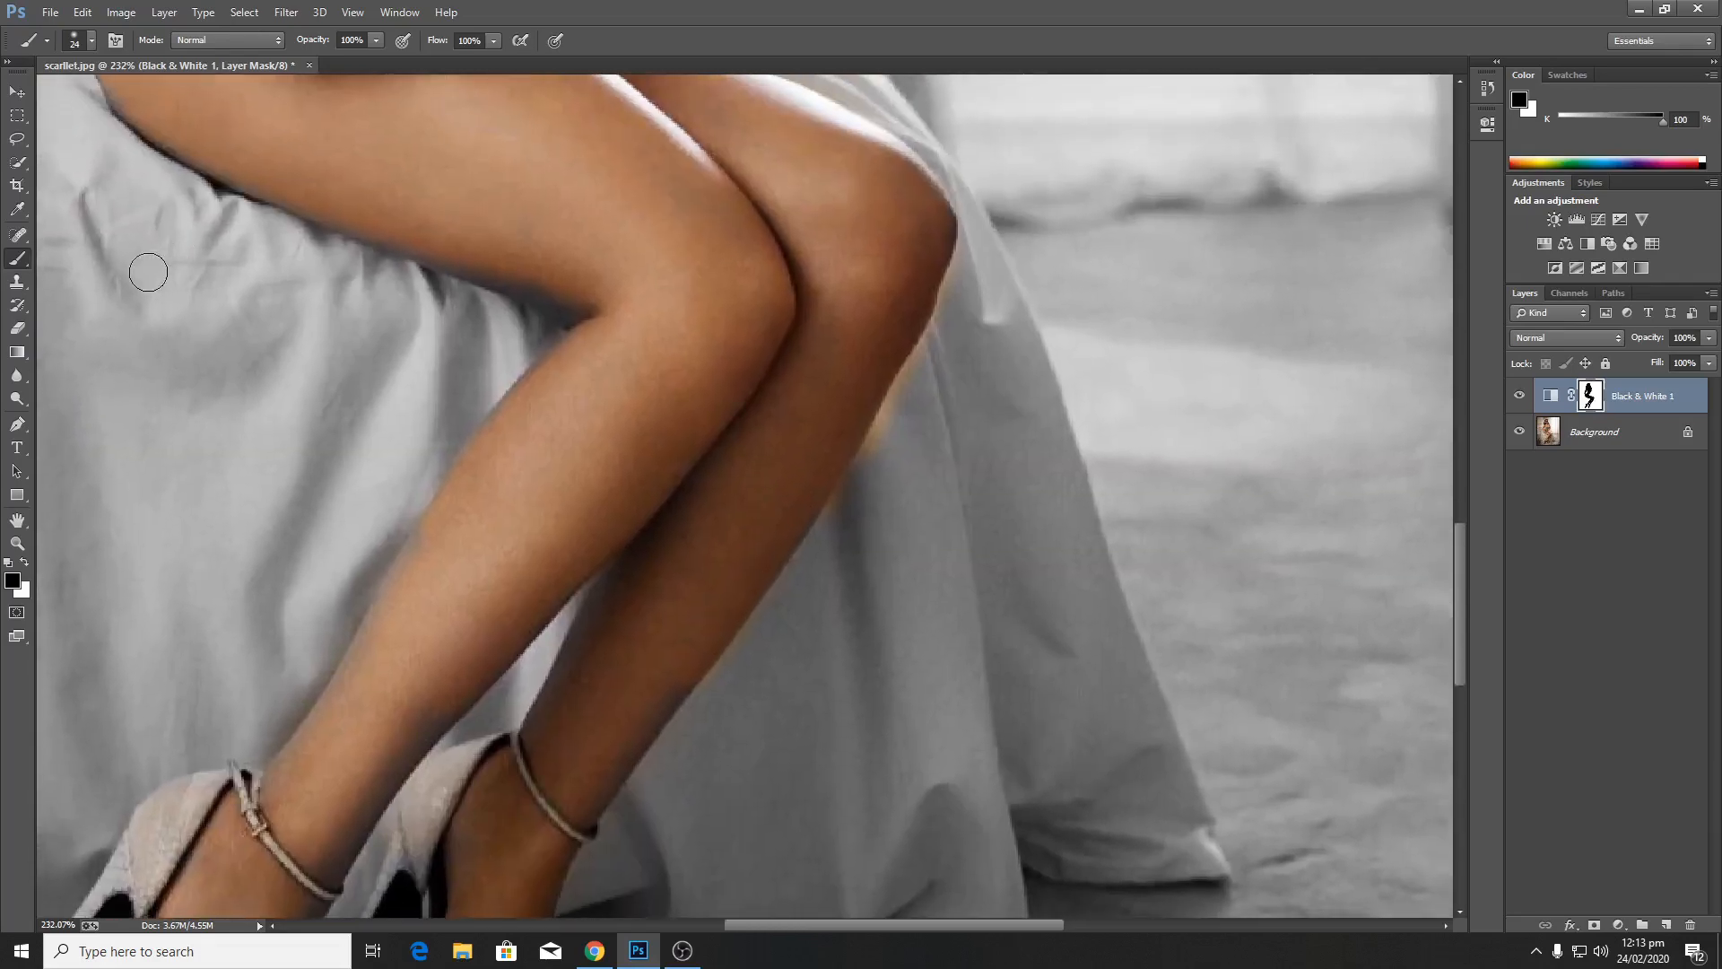
click(17, 327)
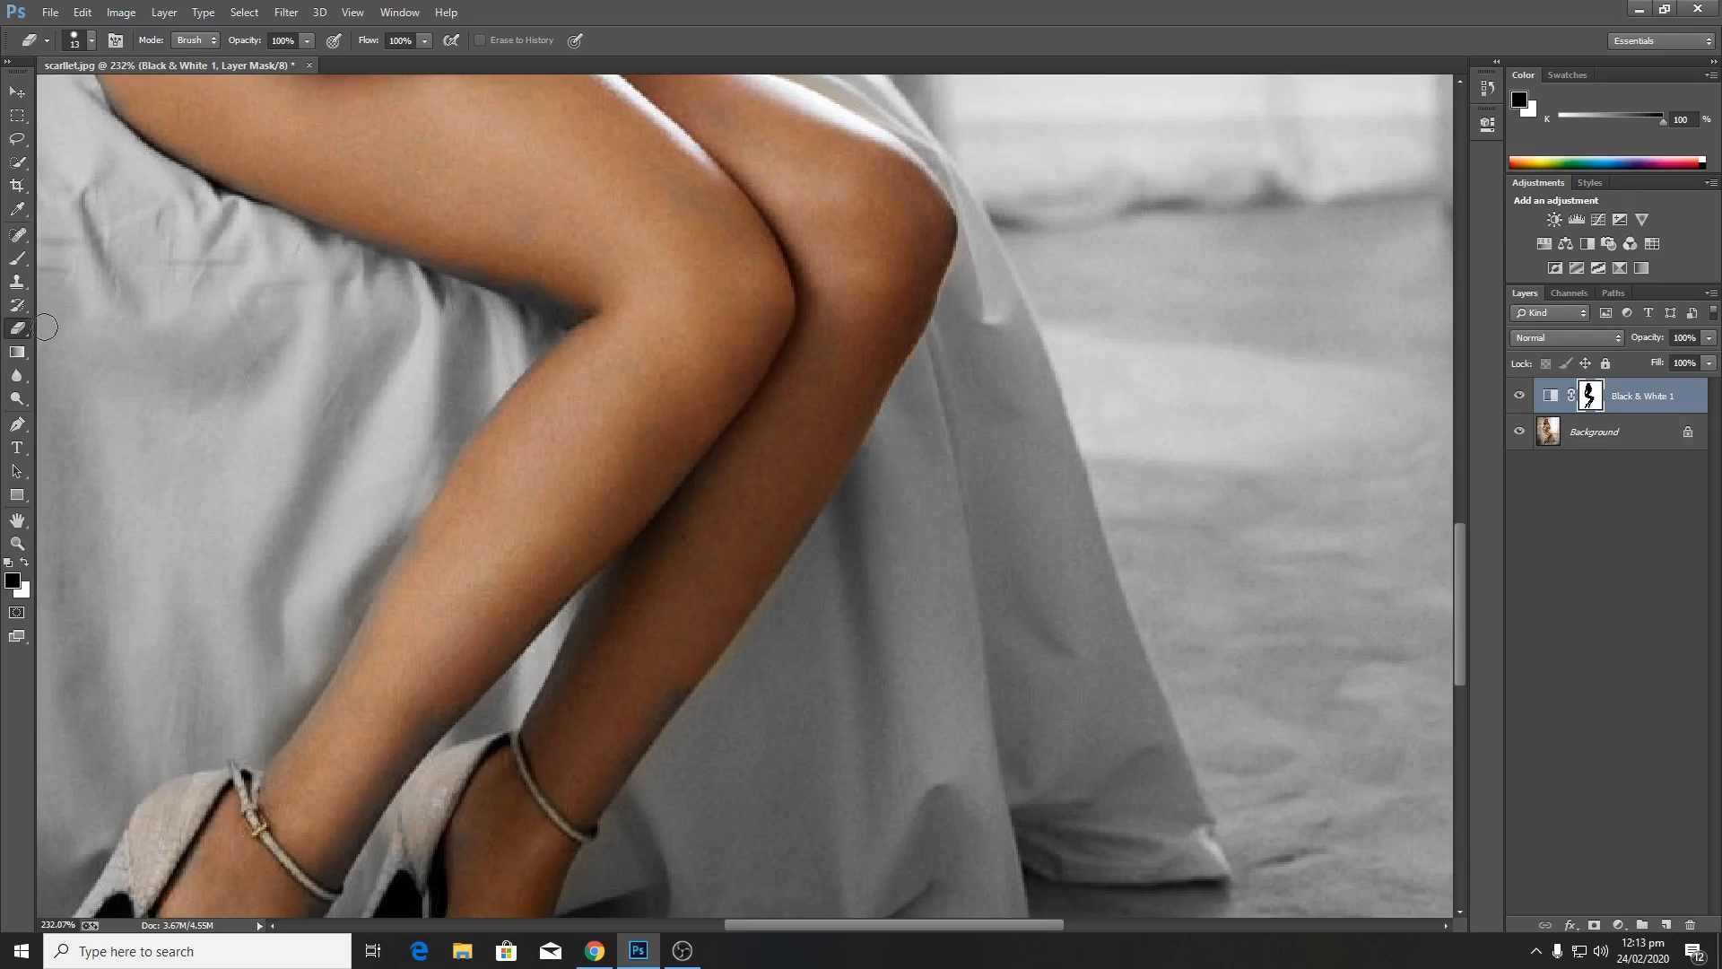
- Paint the mask with the 24 px Brush over the grey parts of the tank top, the waist and the clasped hand and wrist
click(17, 259)
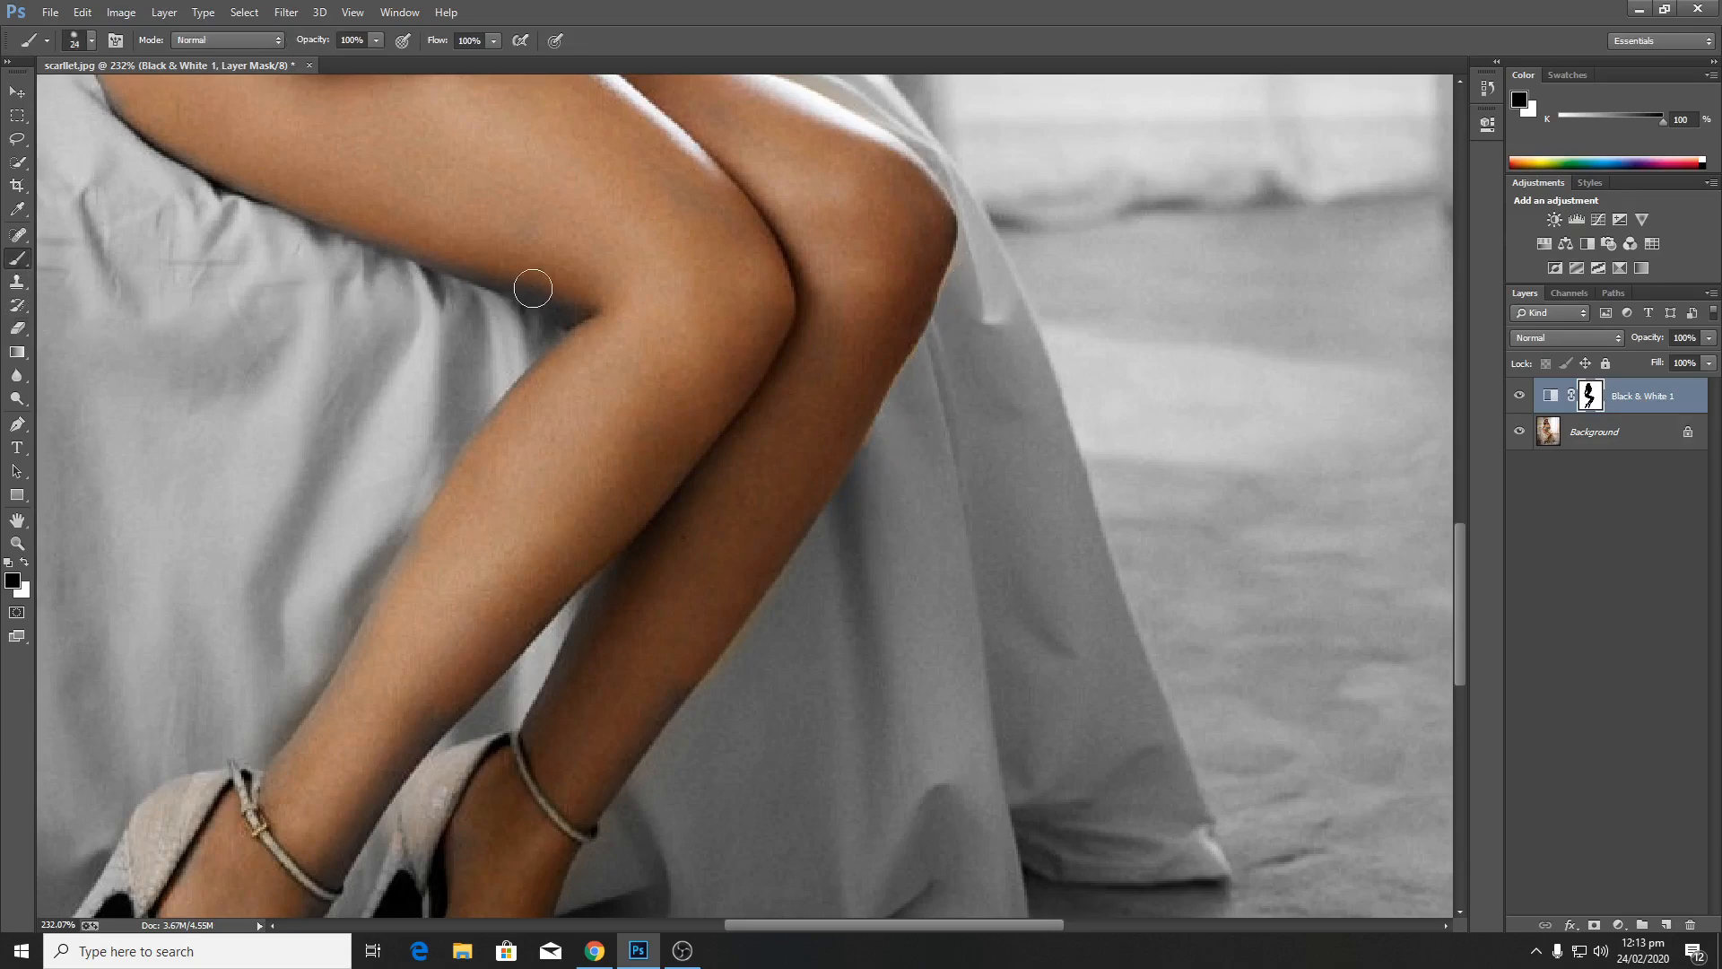
mouse_move(608, 231)
mouse_down()
mouse_move(752, 628)
mouse_move(745, 901)
mouse_up()
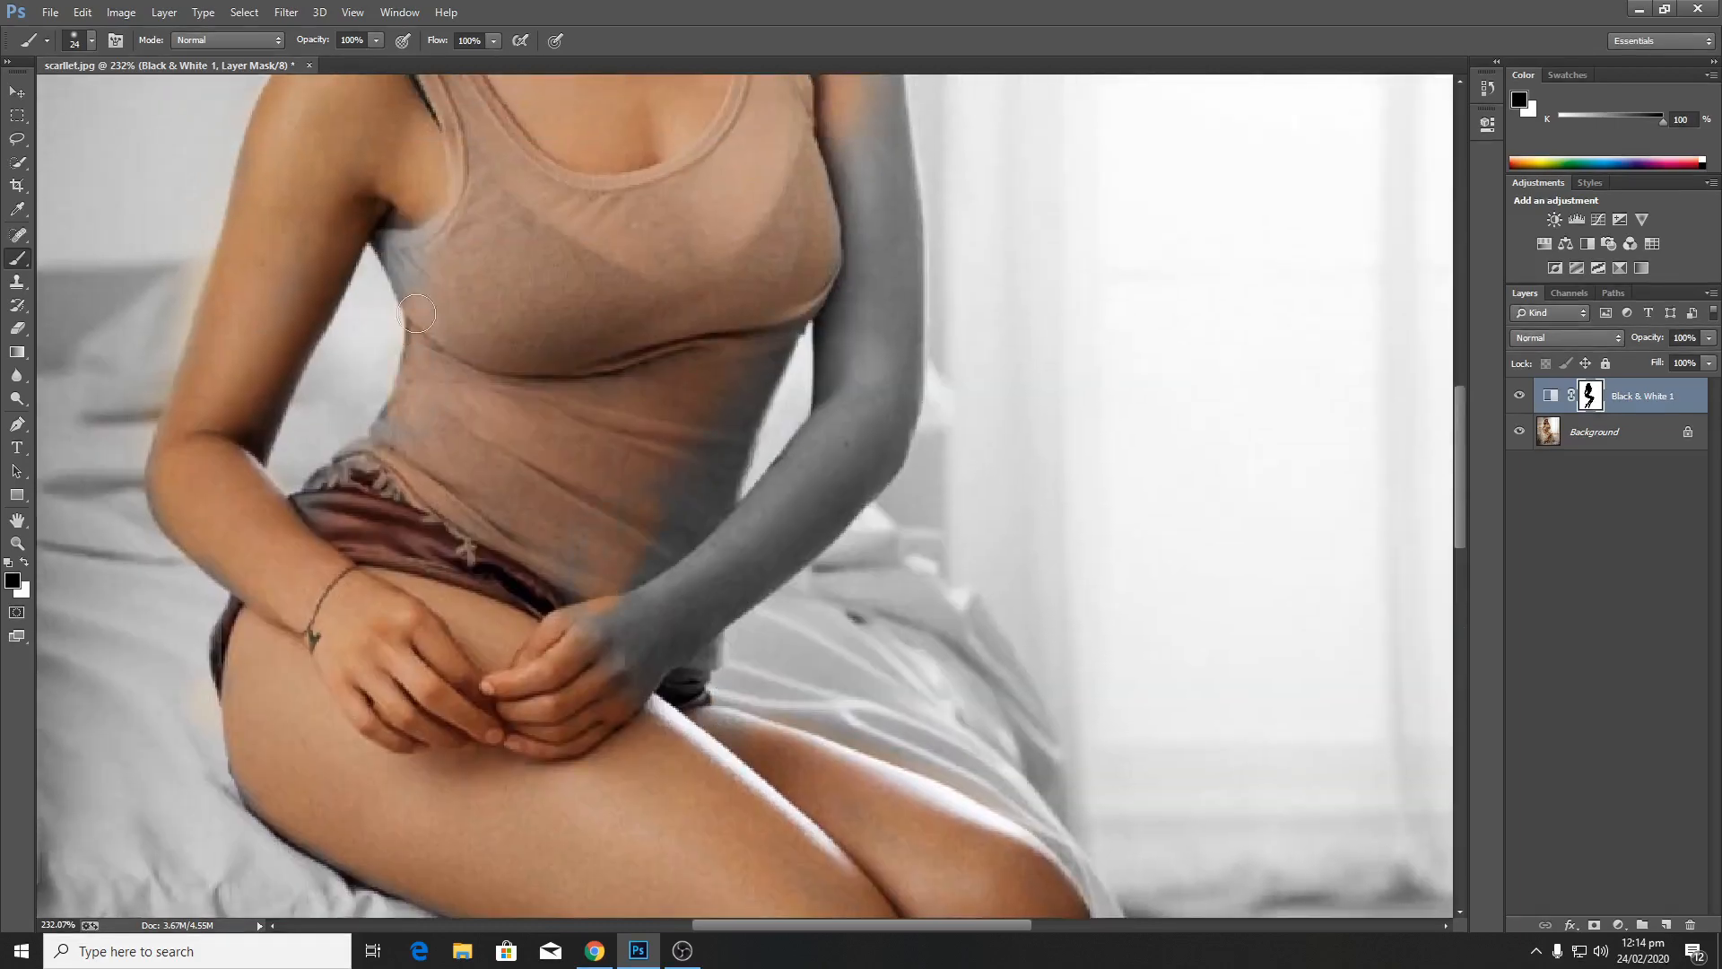
mouse_move(652, 593)
mouse_down()
mouse_move(593, 643)
mouse_move(603, 709)
mouse_move(672, 642)
mouse_move(692, 673)
mouse_move(709, 529)
mouse_up()
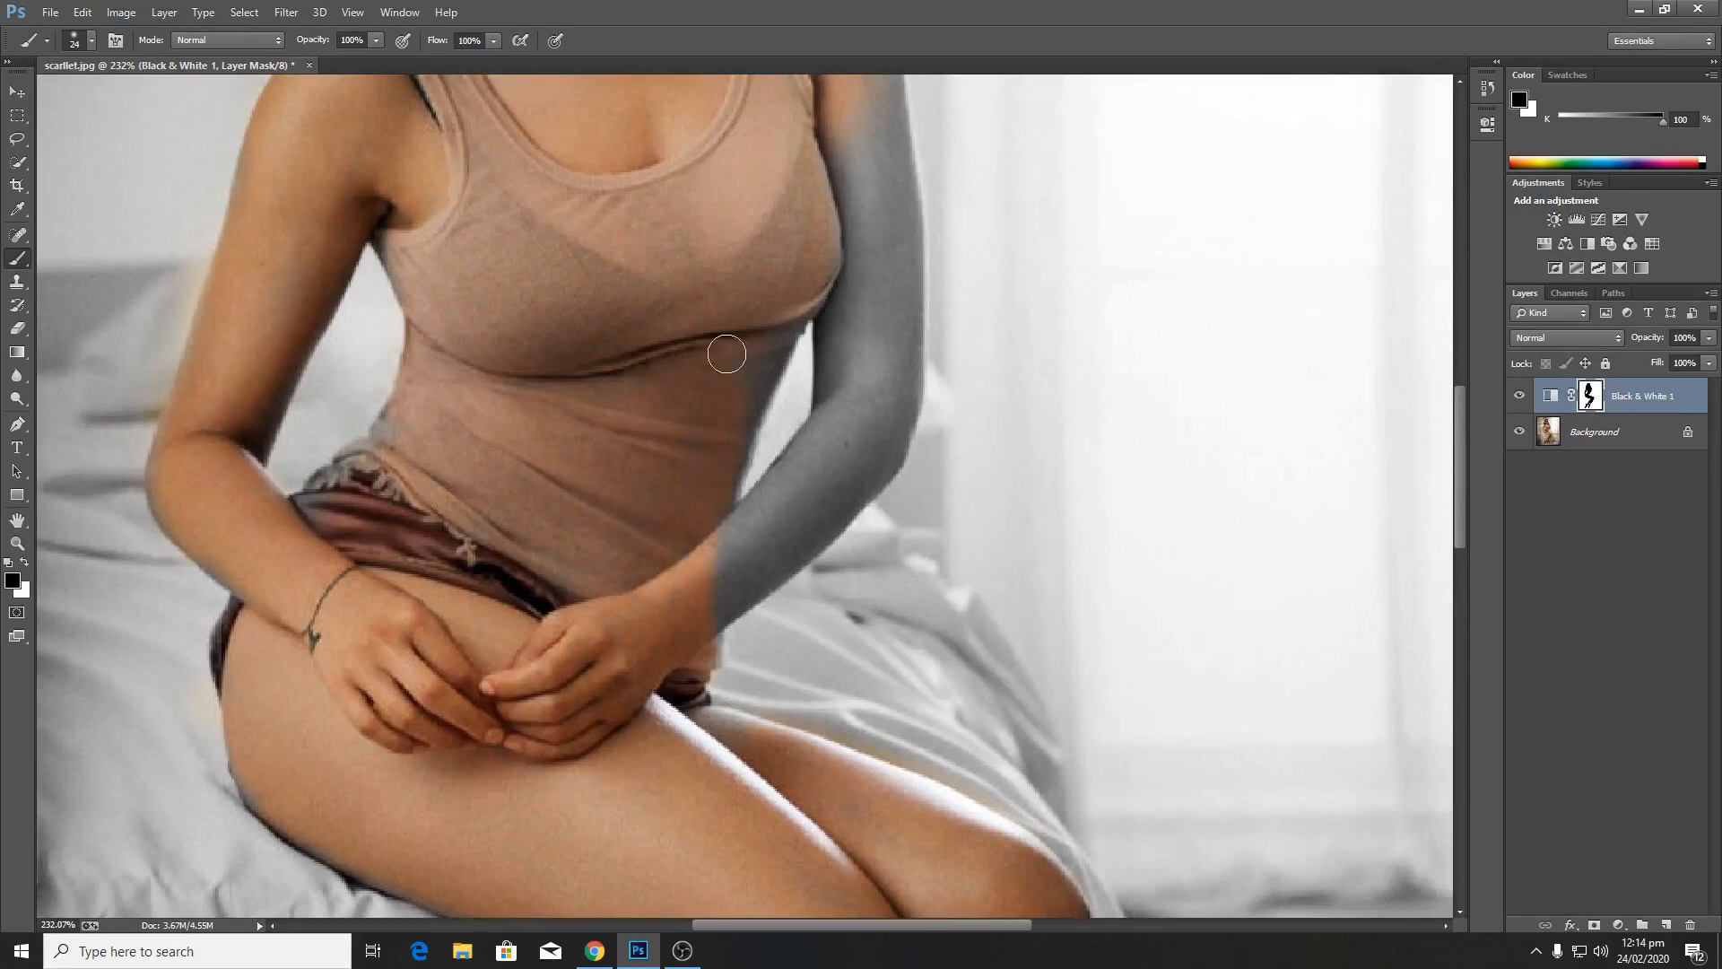
- Paint the mask over the remaining grey arm from the shoulder down to the forearm, and check the whole photo
drag(681, 346, 562, 634)
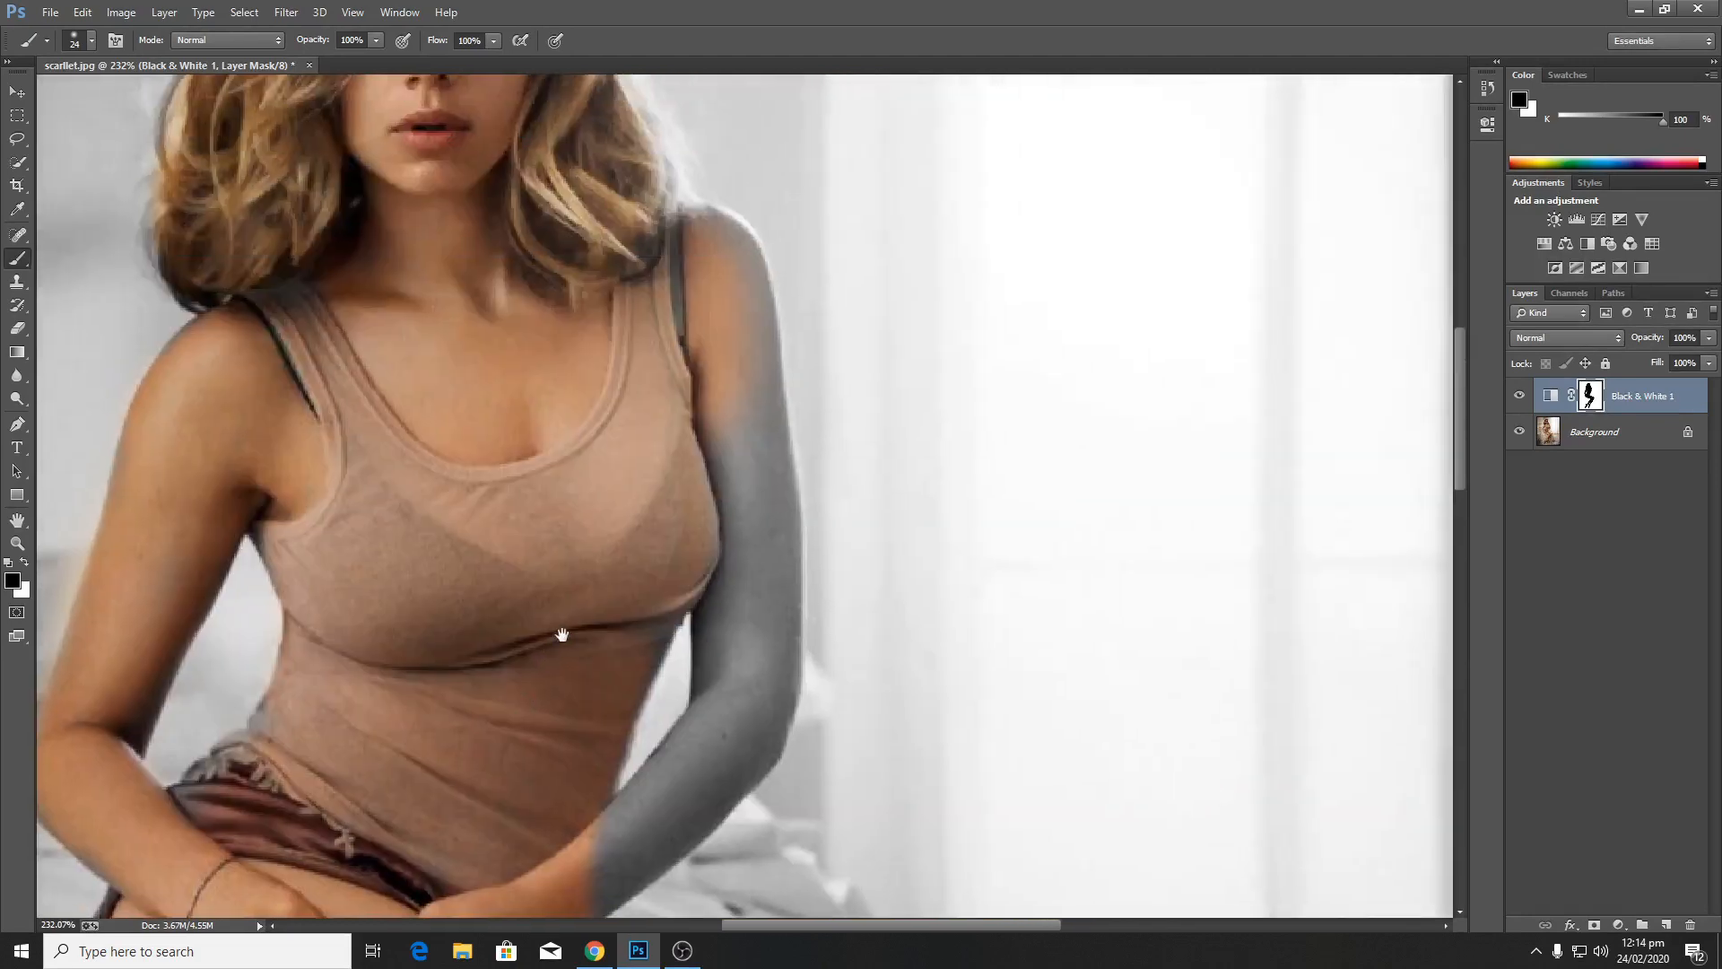
mouse_move(730, 296)
mouse_down()
mouse_move(705, 226)
mouse_move(730, 249)
mouse_move(743, 322)
mouse_move(708, 437)
mouse_move(763, 439)
mouse_move(754, 292)
mouse_up()
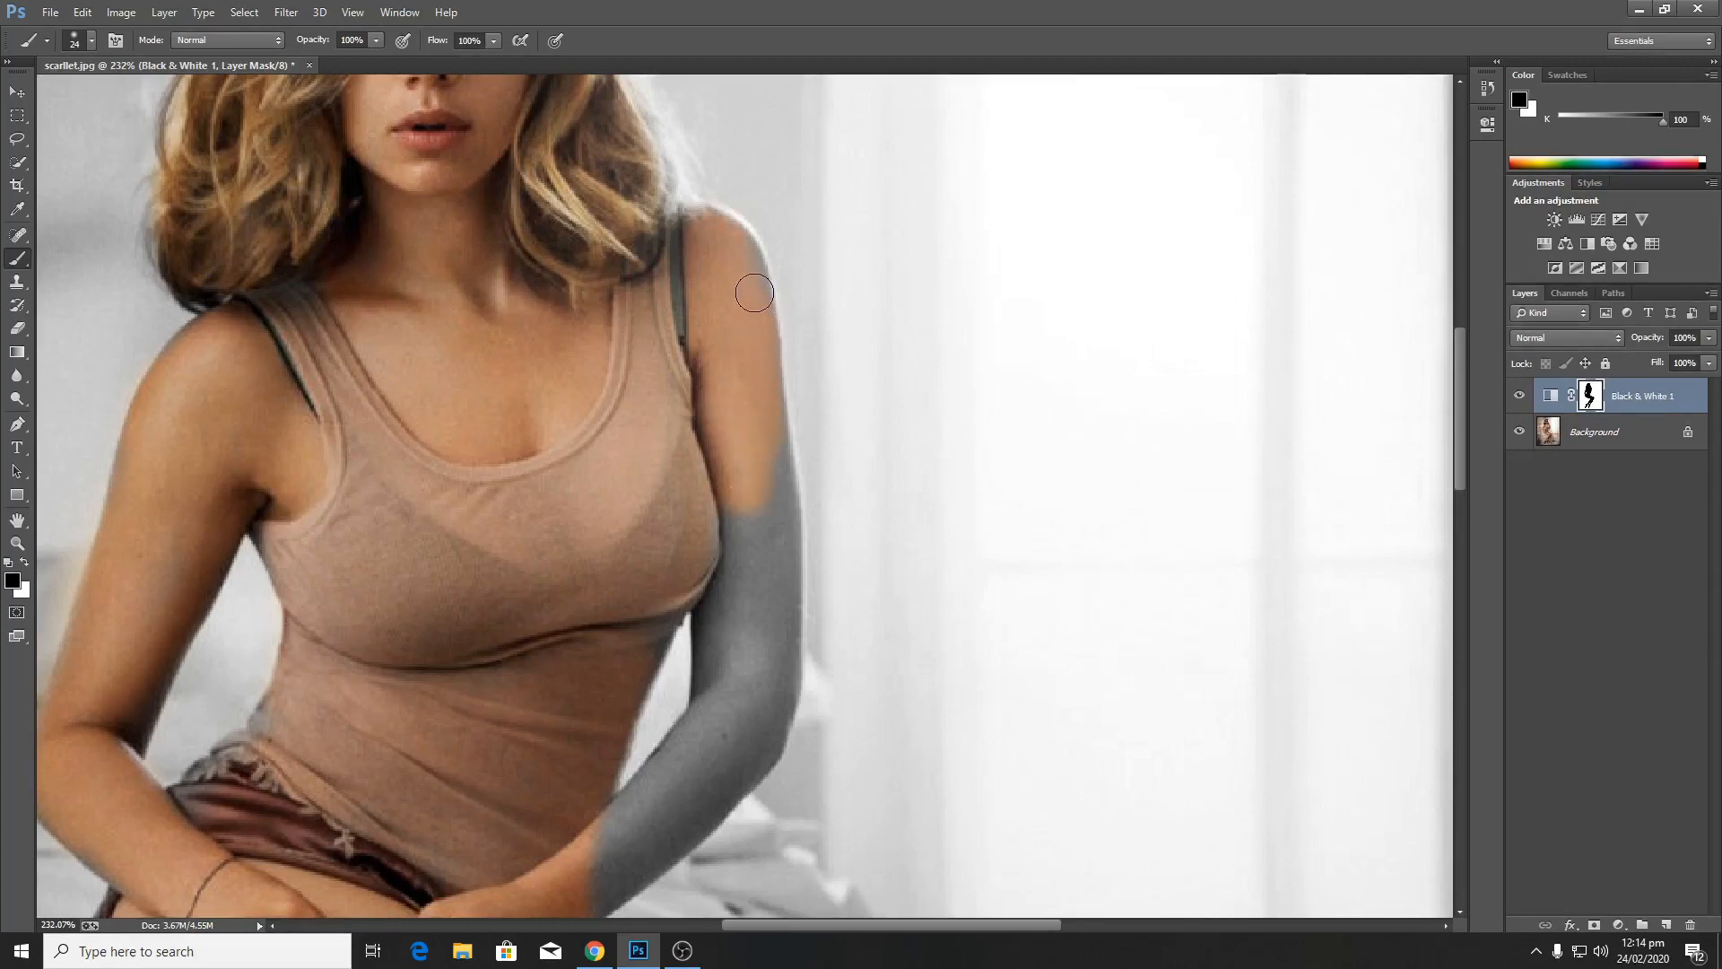
mouse_move(741, 530)
mouse_down()
mouse_move(727, 639)
mouse_move(773, 455)
mouse_move(761, 652)
mouse_move(682, 627)
mouse_move(697, 609)
mouse_move(619, 673)
mouse_move(728, 541)
mouse_move(745, 453)
mouse_move(769, 515)
mouse_move(798, 345)
mouse_move(801, 489)
mouse_move(777, 567)
mouse_move(733, 607)
mouse_move(753, 545)
mouse_move(647, 661)
mouse_move(569, 712)
mouse_move(630, 700)
mouse_move(600, 727)
mouse_move(707, 654)
mouse_move(745, 602)
mouse_move(696, 586)
mouse_move(774, 556)
mouse_move(794, 484)
mouse_up()
scroll(768, 541, up, 3)
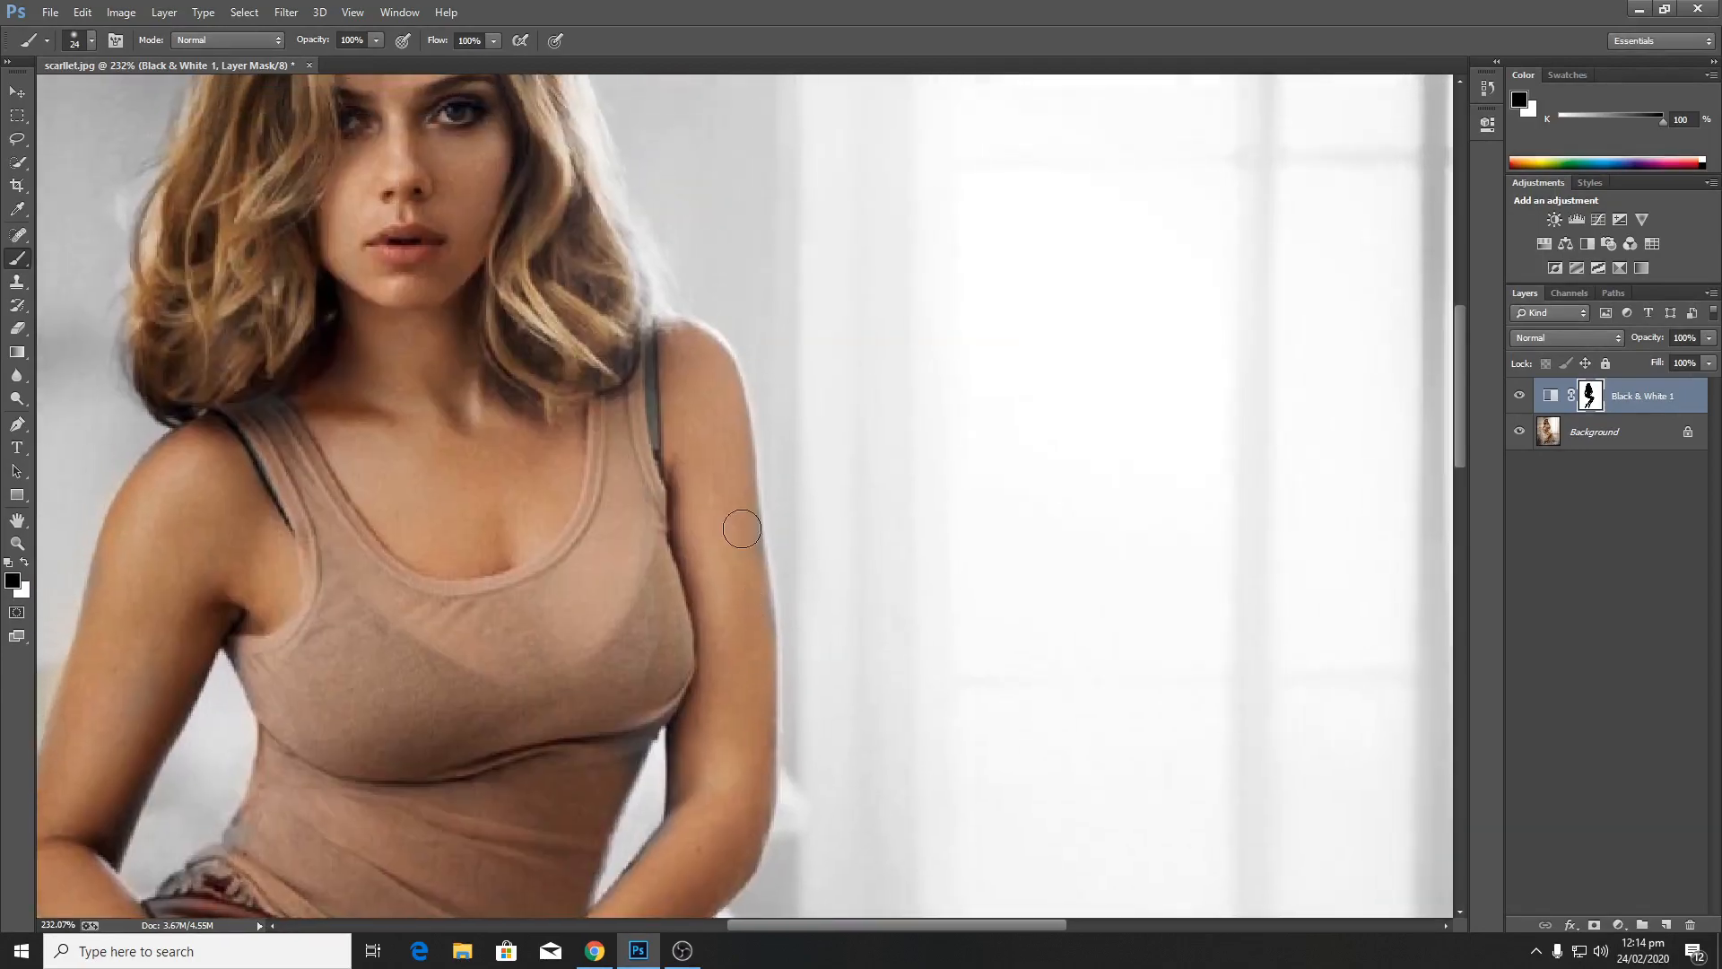
scroll(689, 435, down, 5)
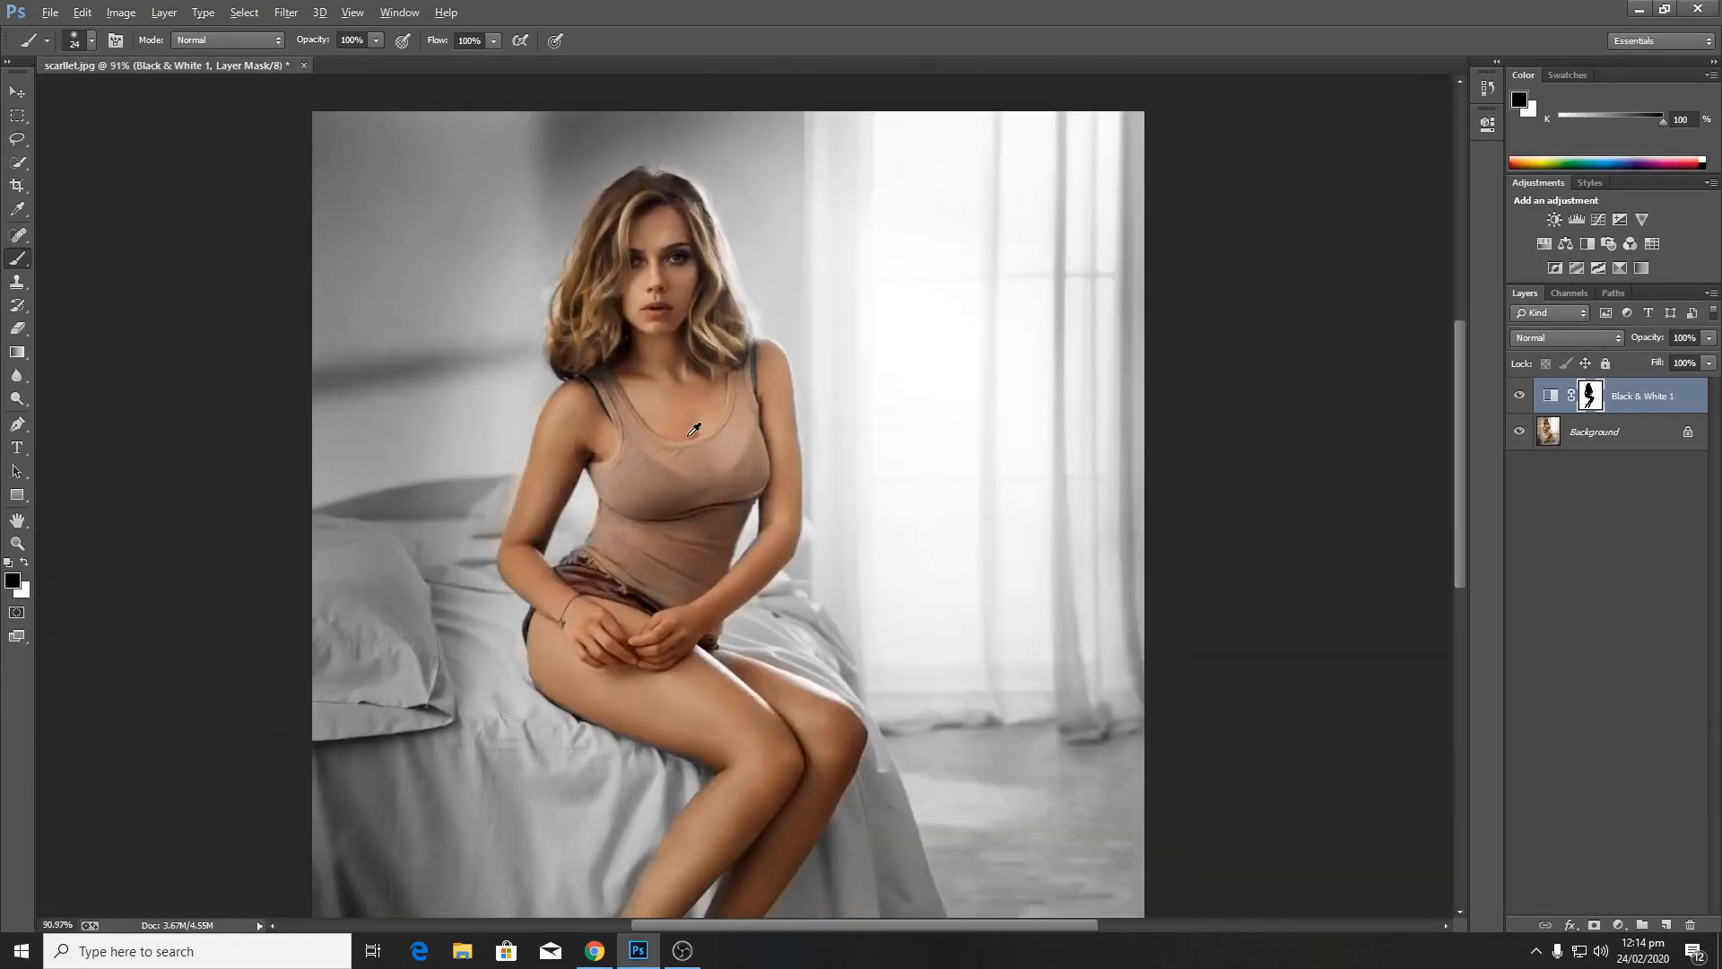
scroll(693, 430, down, 1)
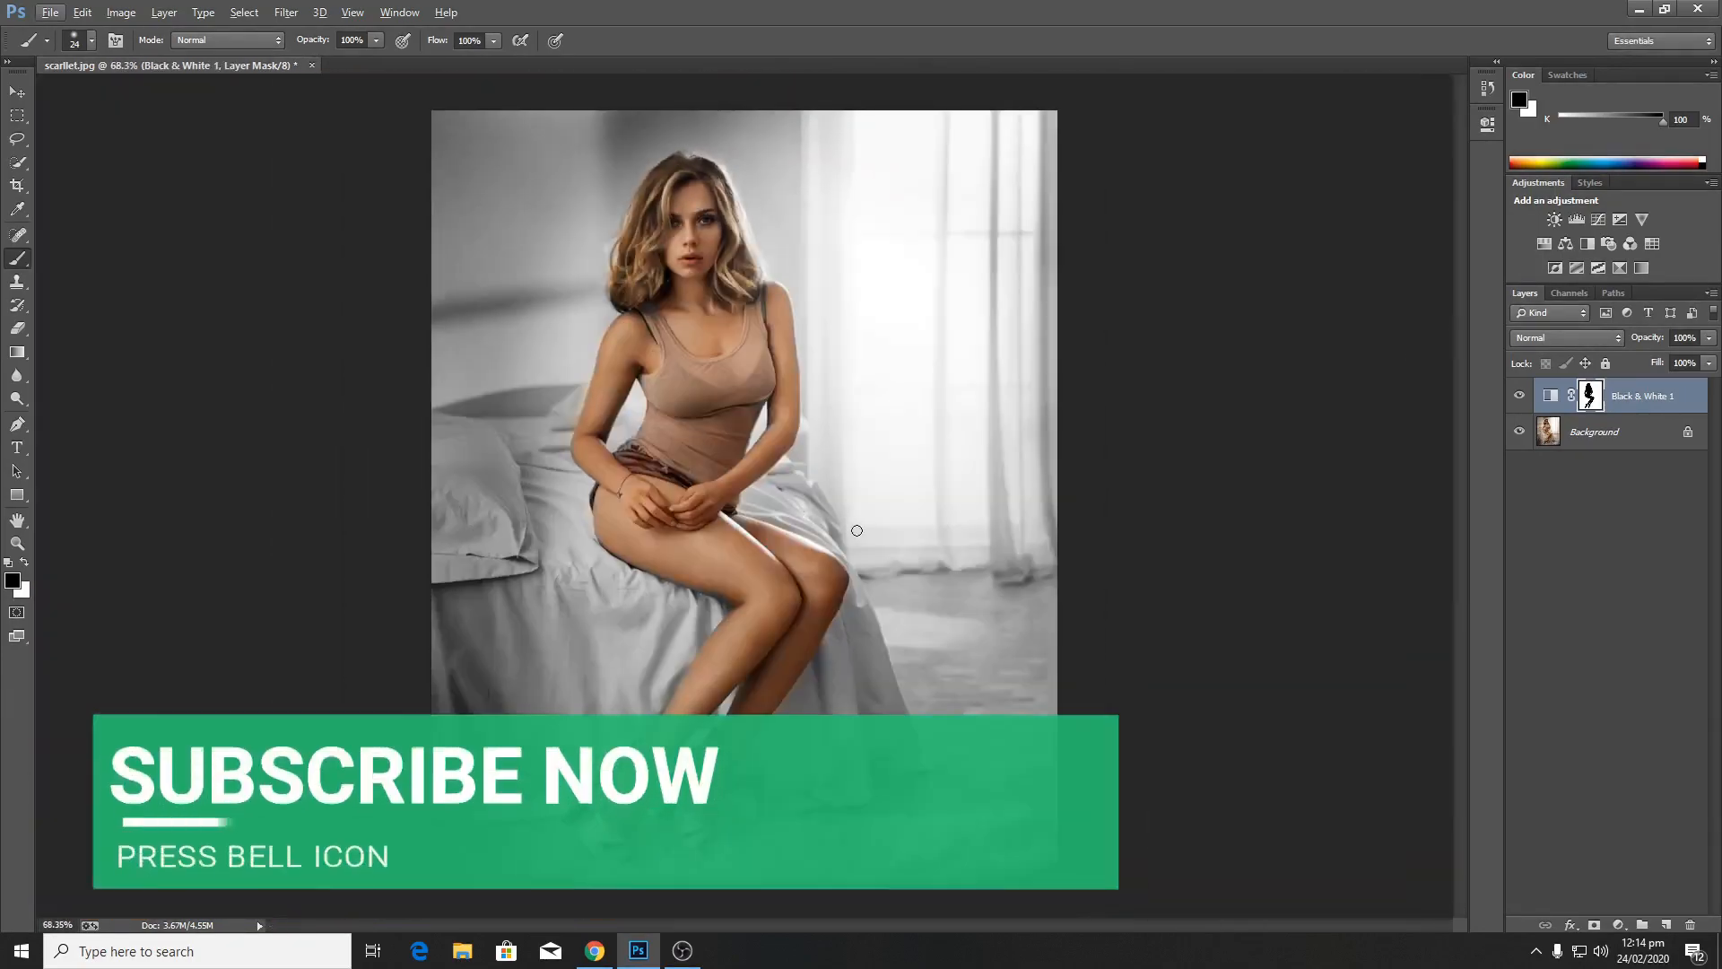